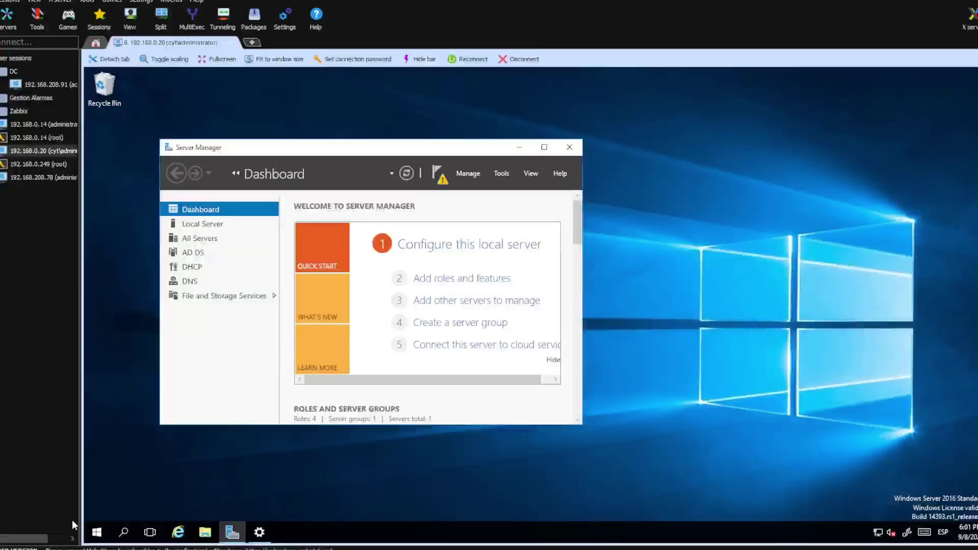
Step: Launch Active Directory Users and Computers from Windows Administrative Tools and expand the cyt.com domain
click(97, 532)
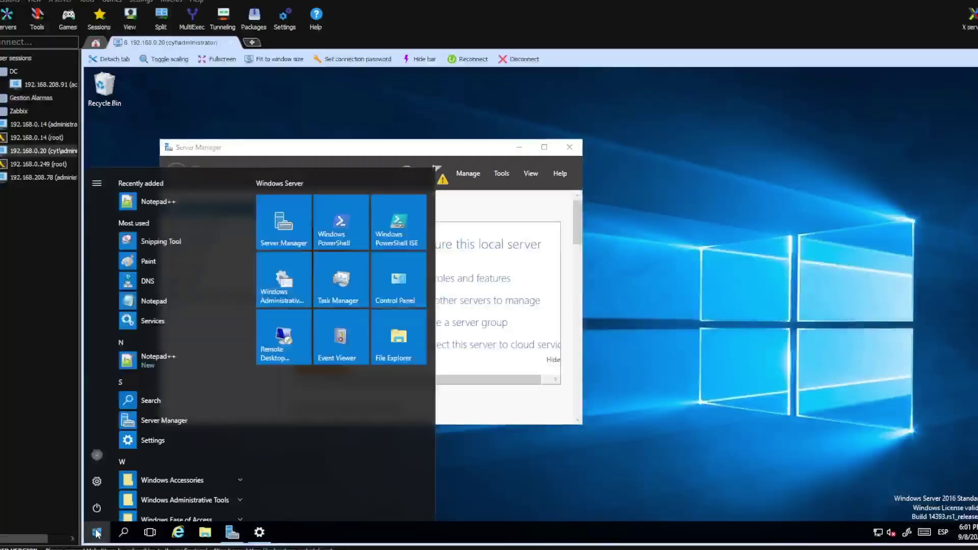
scroll(175, 430, down, 3)
click(175, 430)
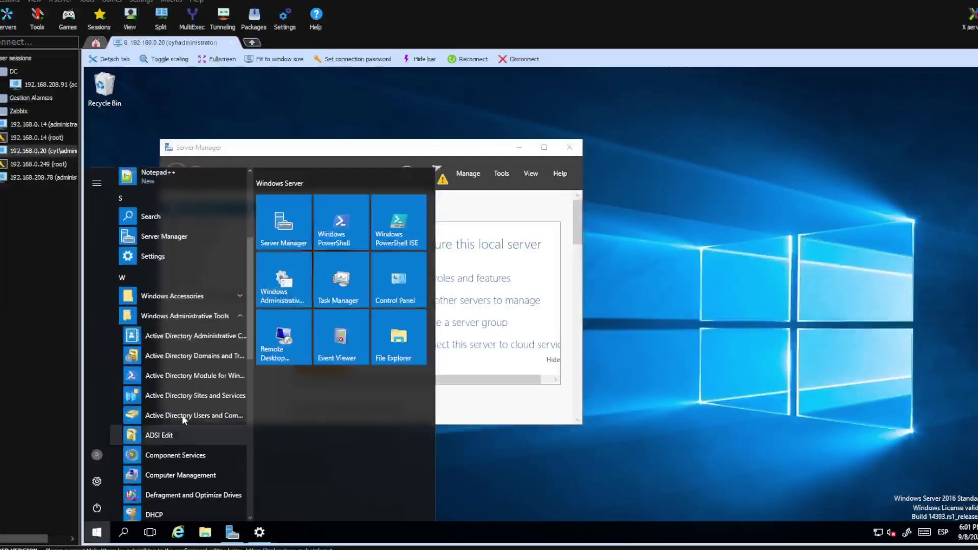
click(174, 417)
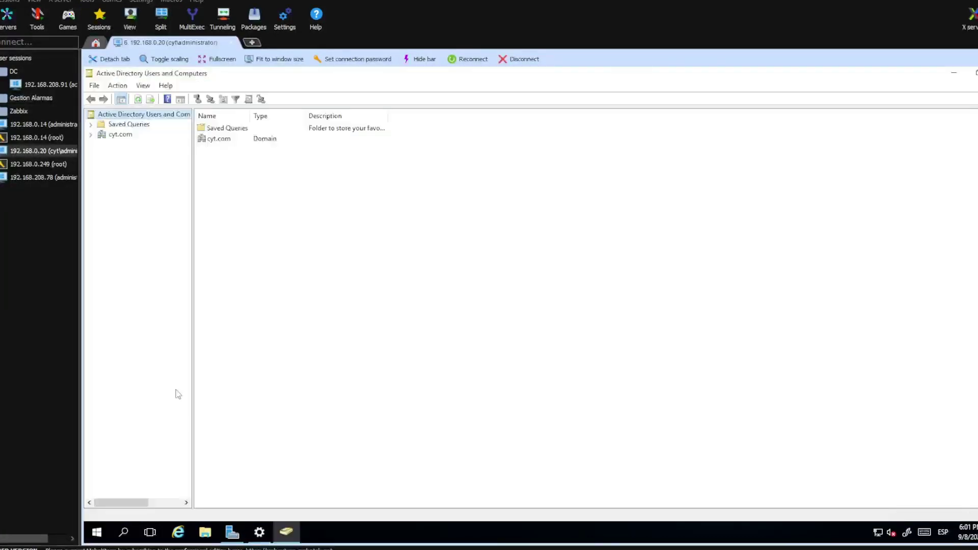
click(91, 136)
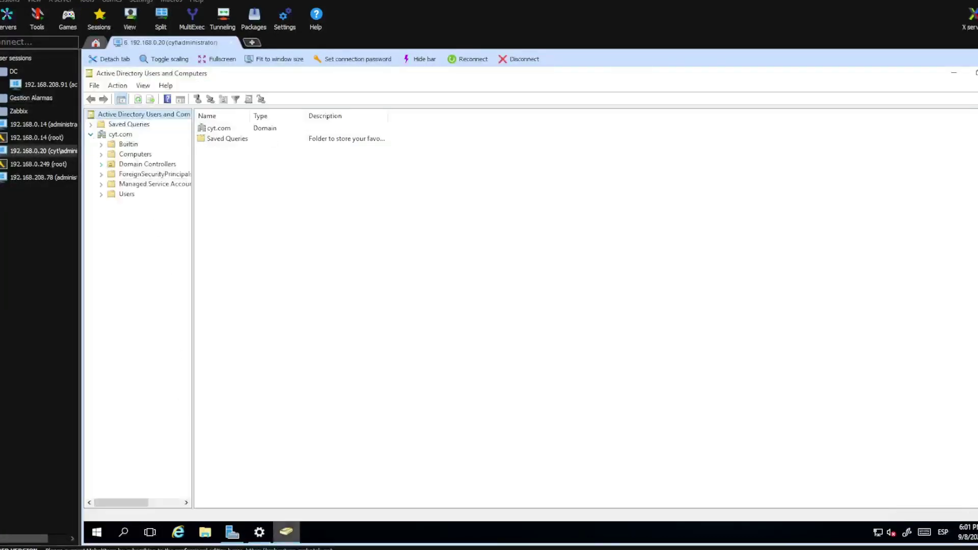
mouse_move(286, 532)
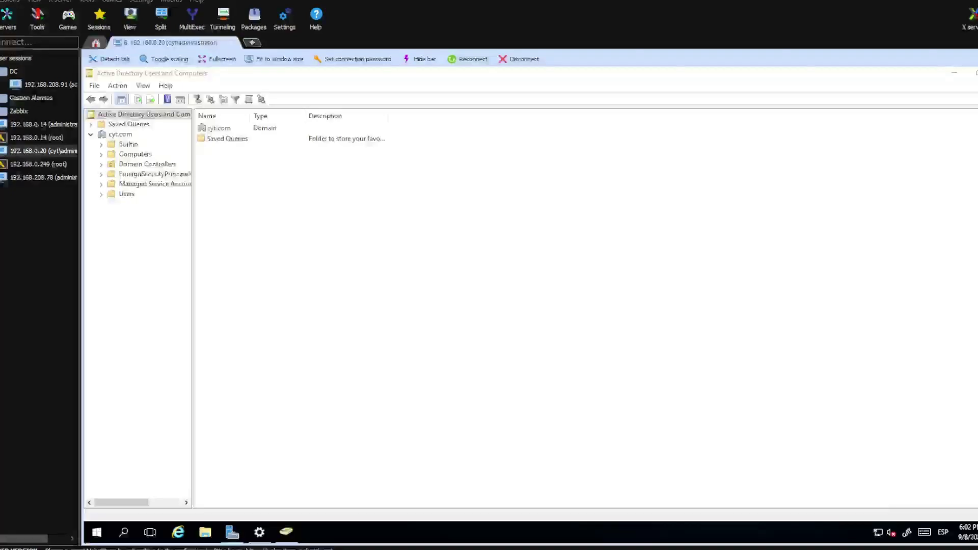
Step: Turn on Advanced Features and create an organizational unit named Zabbix under cyt.com
click(141, 88)
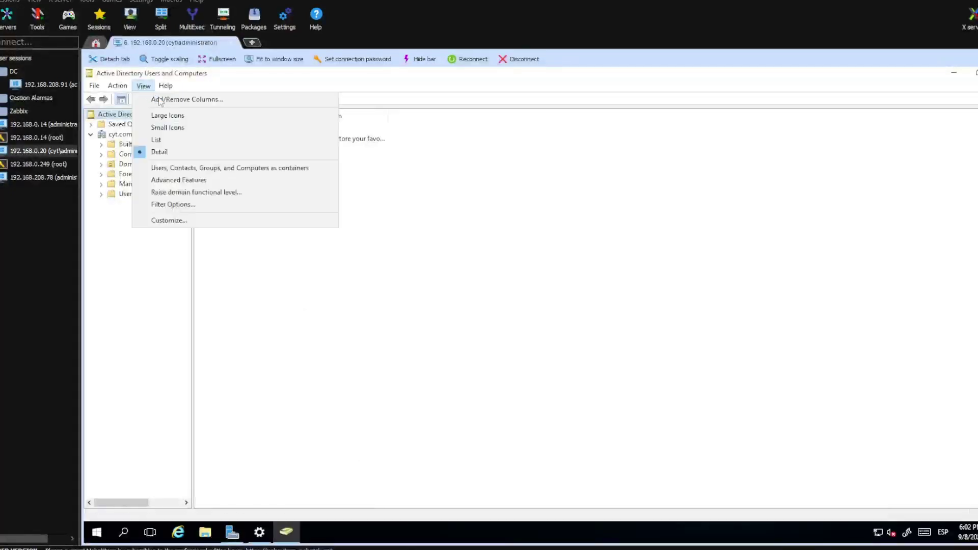
click(165, 181)
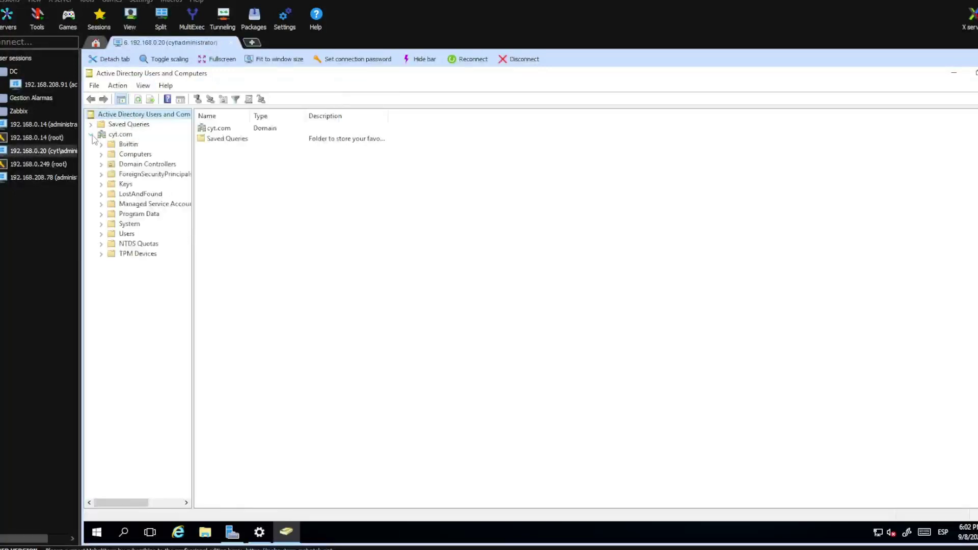
right_click(113, 135)
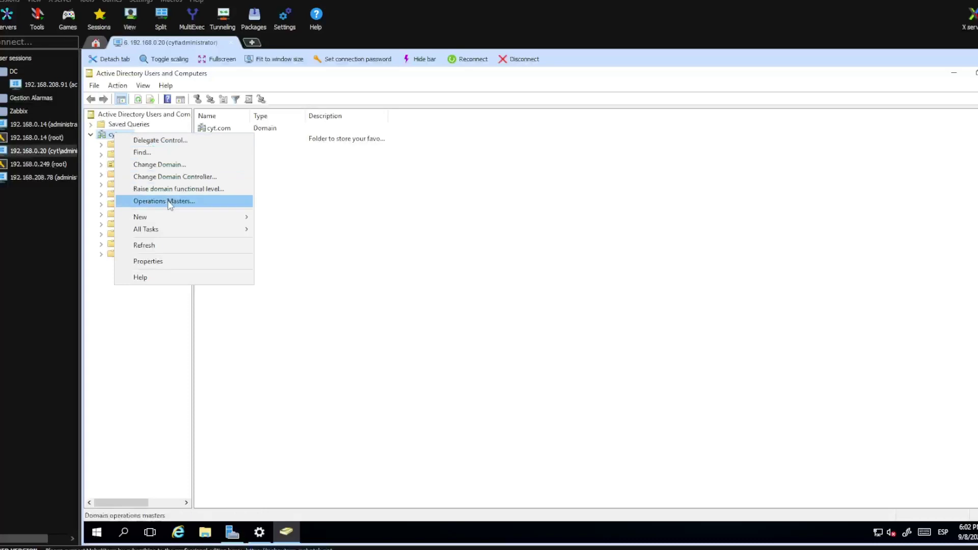
click(120, 135)
right_click(123, 137)
mouse_move(192, 224)
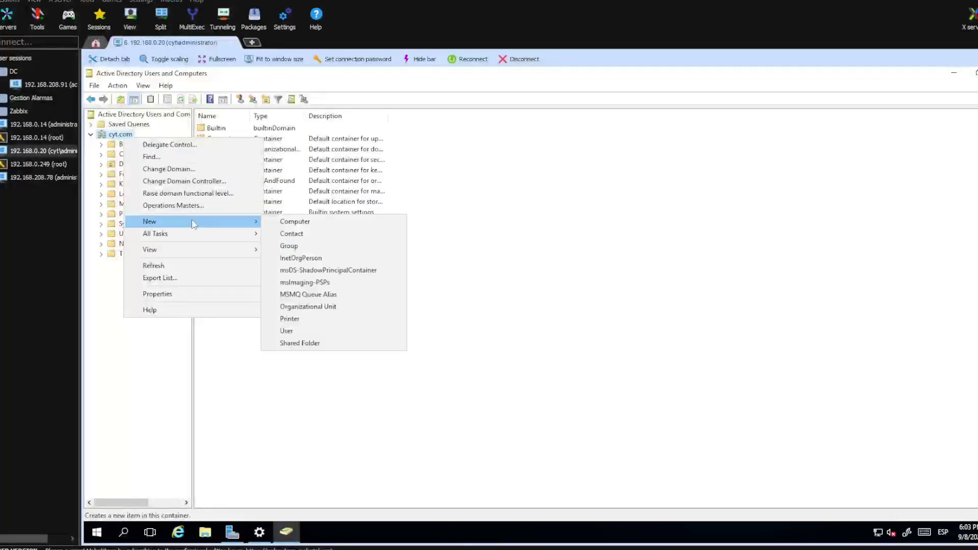
click(307, 307)
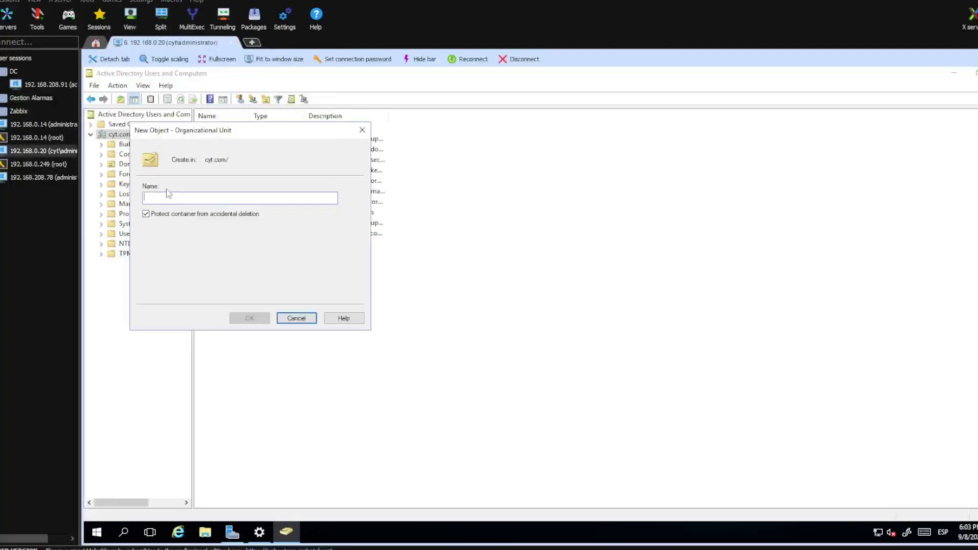
text(Z)
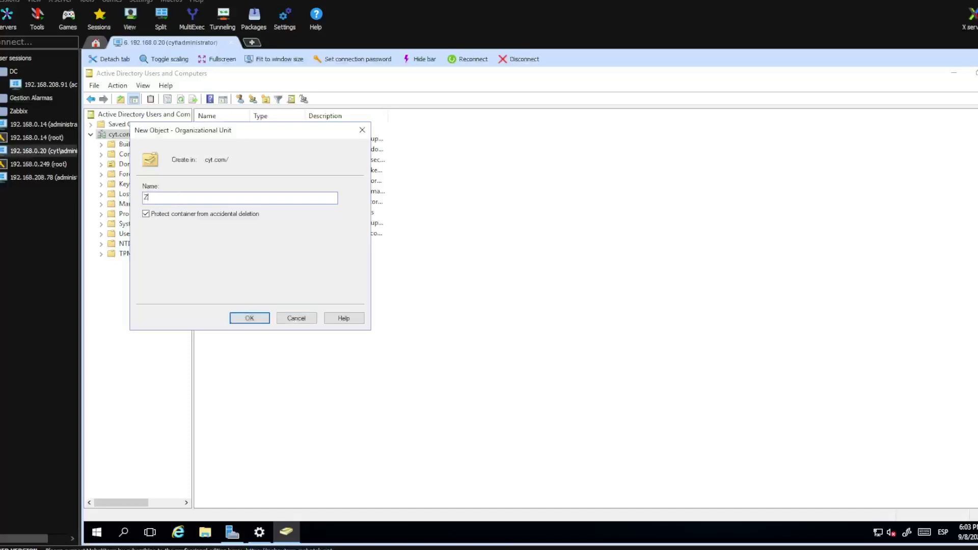
text(abbix)
key(Return)
Step: Start a new user in the Zabbix OU named Zabbix Monitor with logon name zabbix
right_click(132, 266)
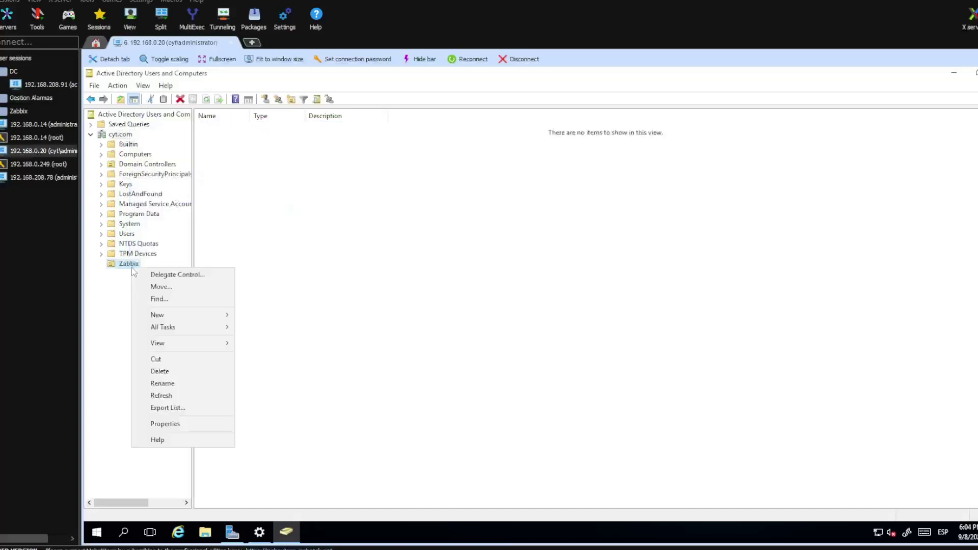
mouse_move(179, 316)
click(258, 424)
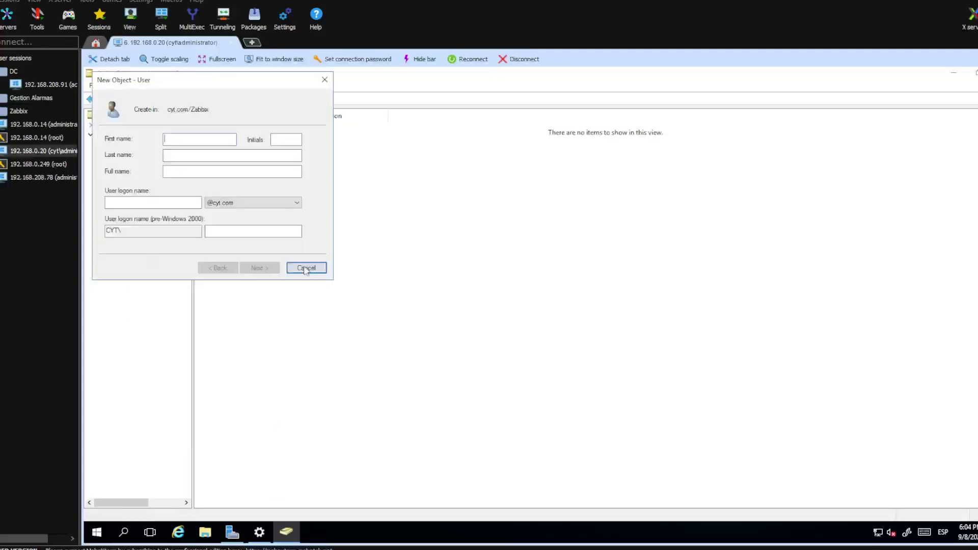
click(304, 283)
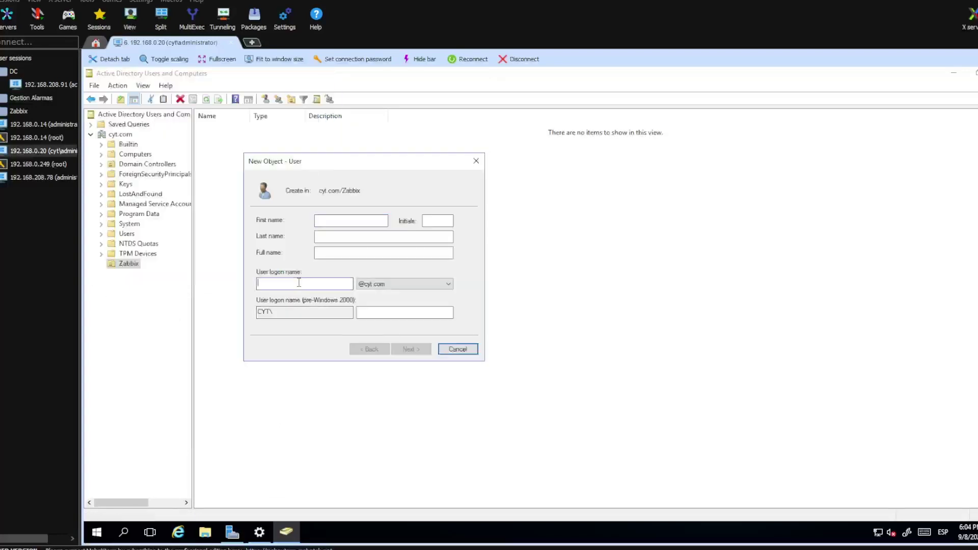
text(zabbix)
click(338, 219)
text(Zabbix)
key(Tab)
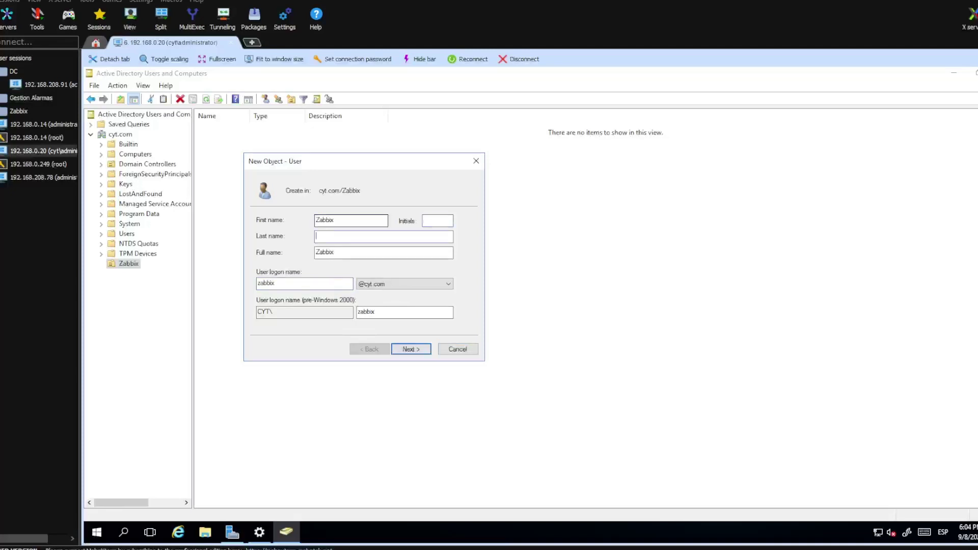
text(Monitor)
click(411, 349)
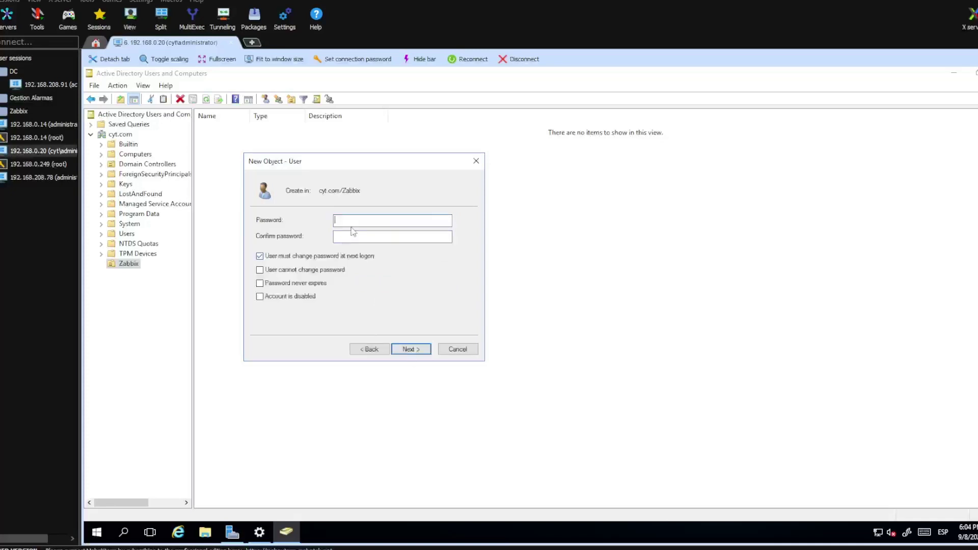
Step: Set the user's password with no change required and never expiring, then finish creating it
text(•••••••••••)
key(Tab)
text(•••••••••••)
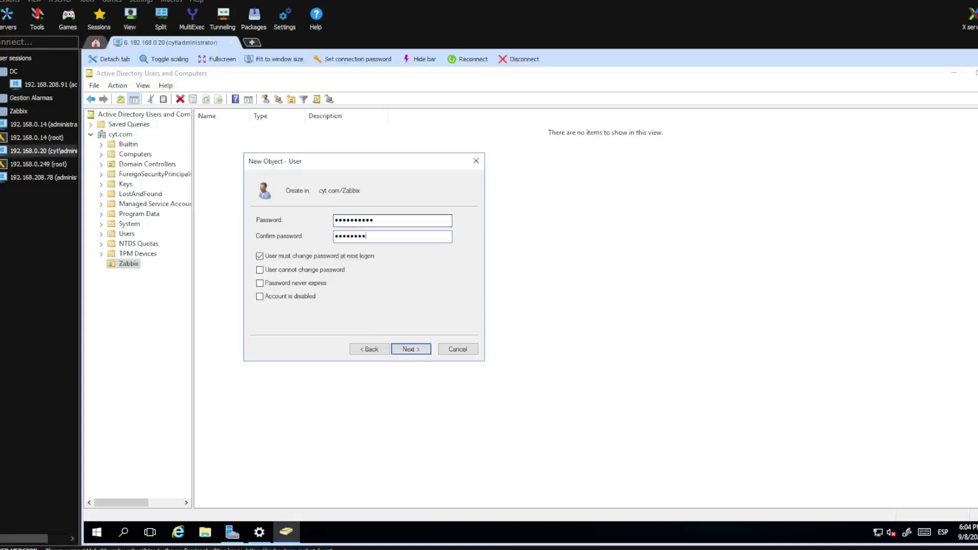
click(287, 254)
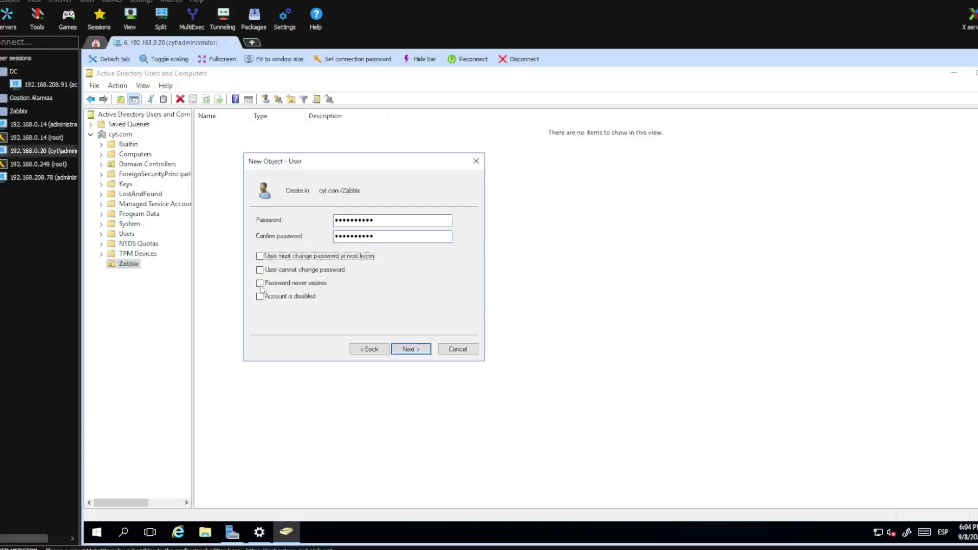
click(260, 283)
click(422, 350)
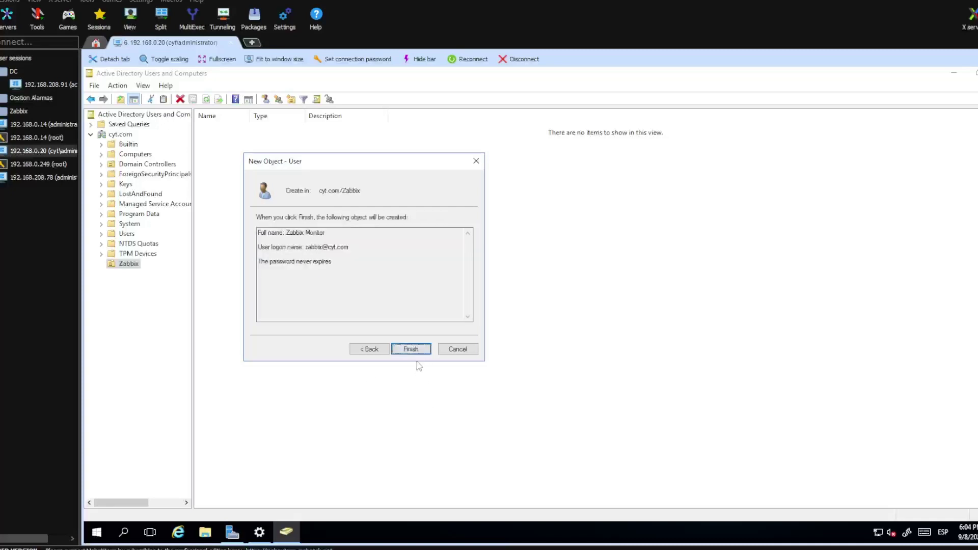
click(411, 350)
Step: Give the Zabbix Monitor user the description 'Auth user' and apply it
double_click(222, 129)
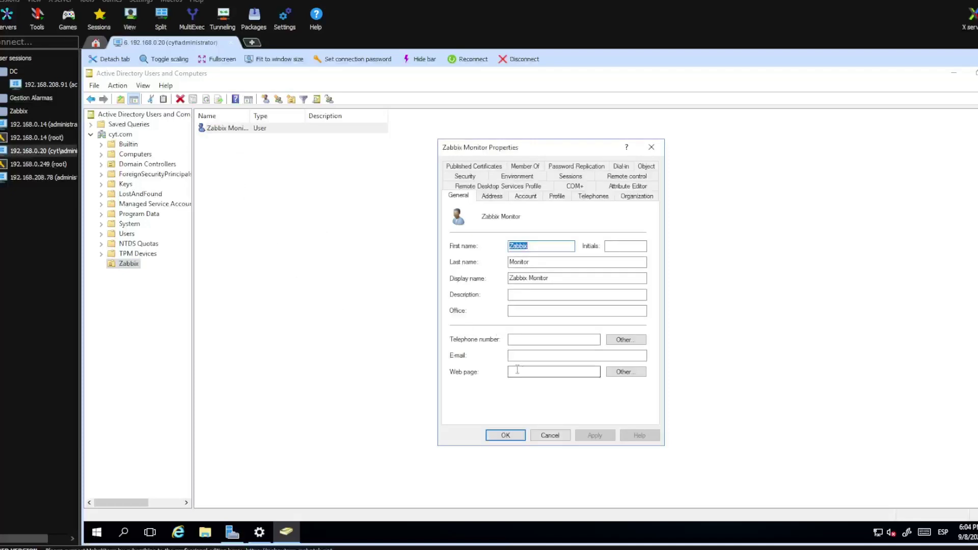
click(518, 295)
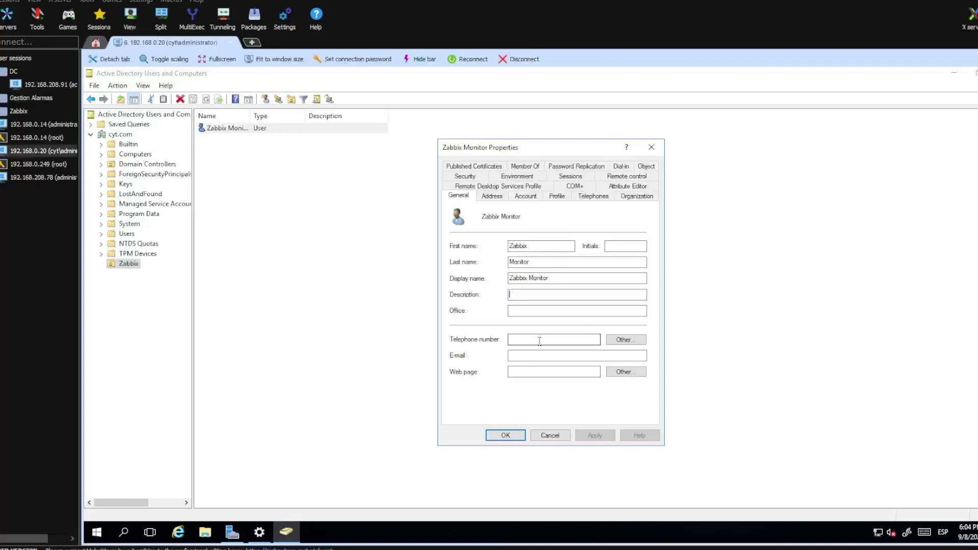
text(Auth user)
click(594, 435)
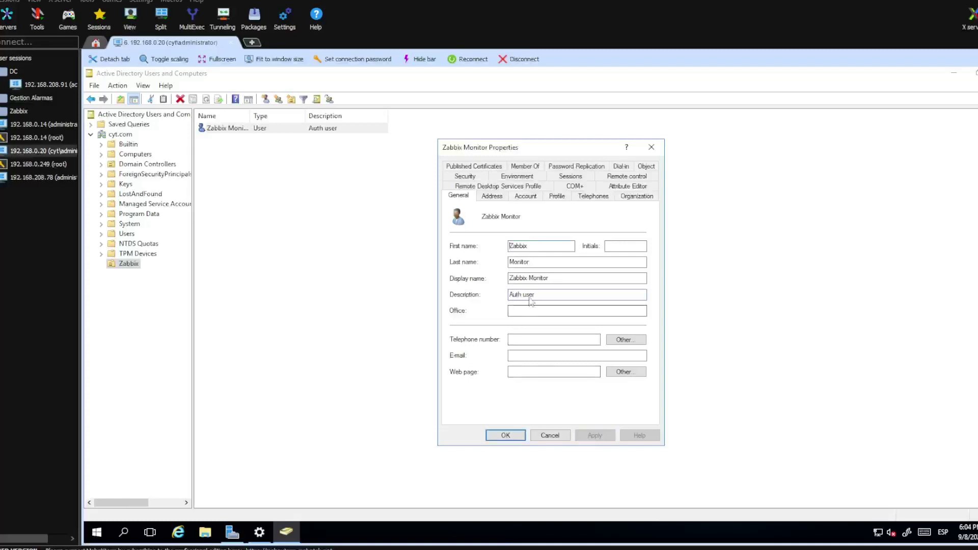
click(505, 435)
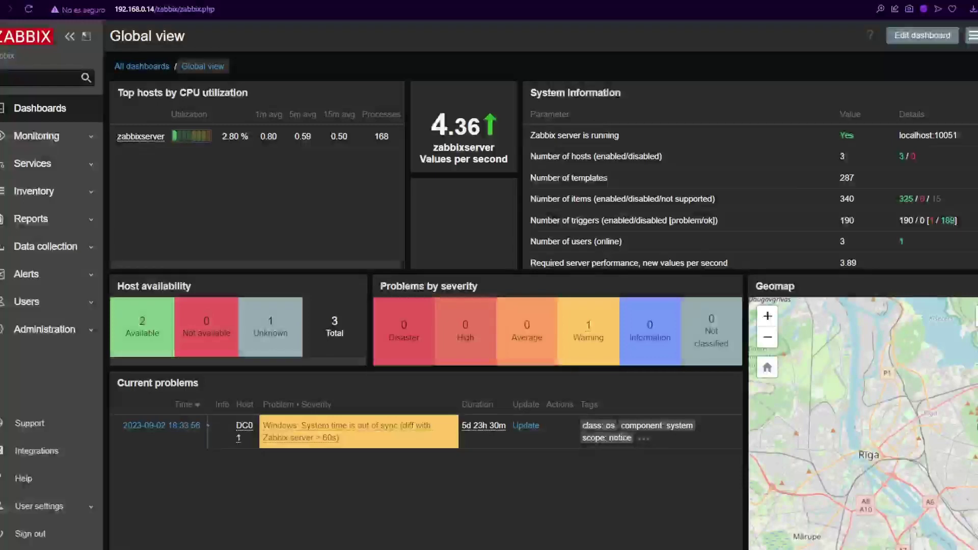
Step: In Users > Authentication, enable LDAP authentication on the LDAP settings tab
click(37, 303)
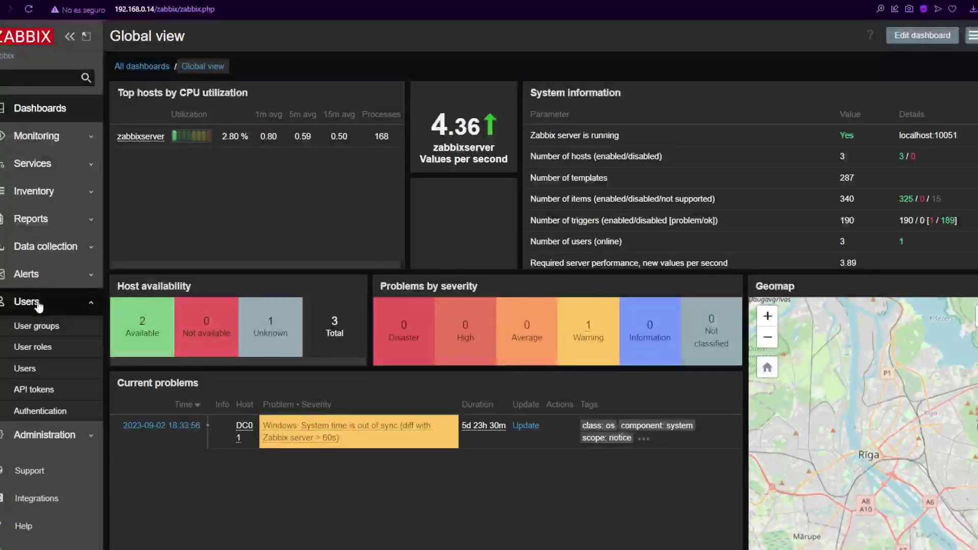
click(50, 410)
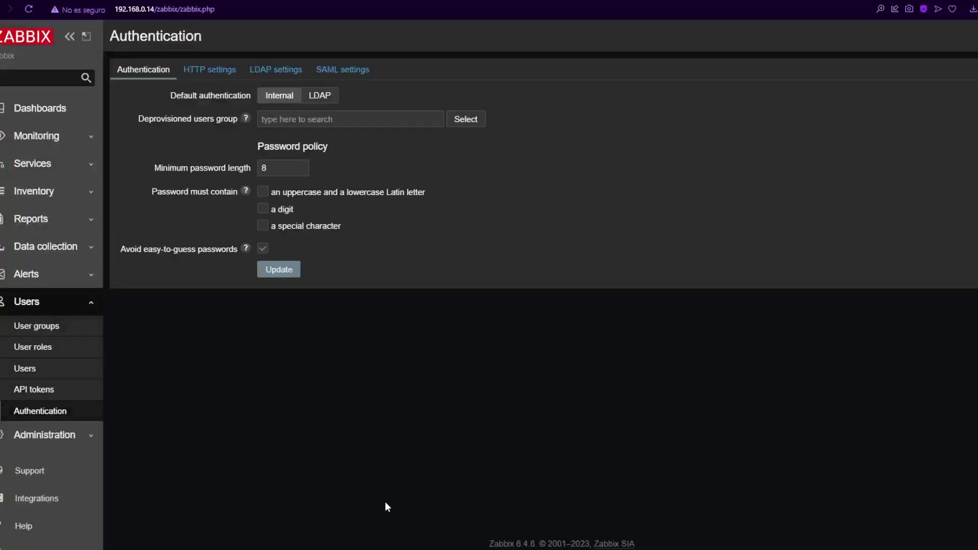
click(283, 77)
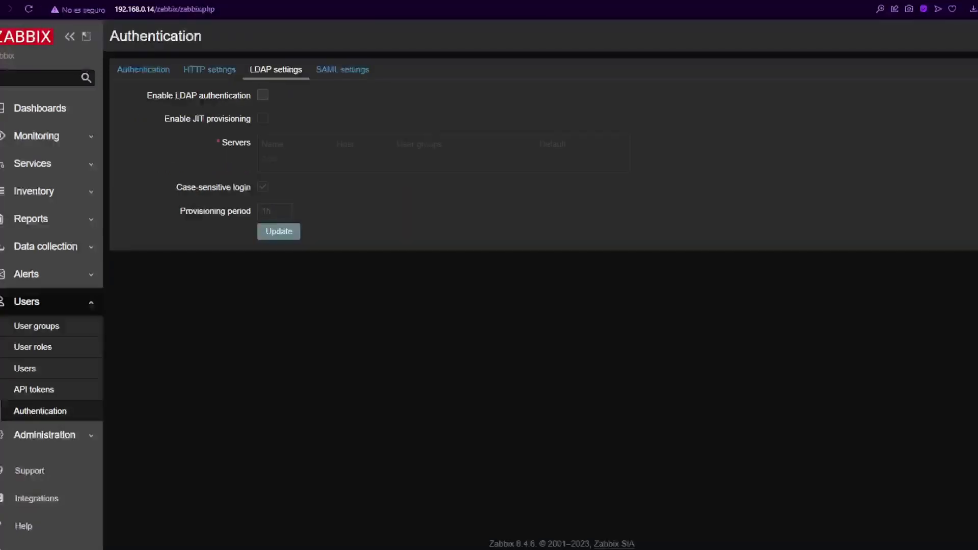
click(262, 95)
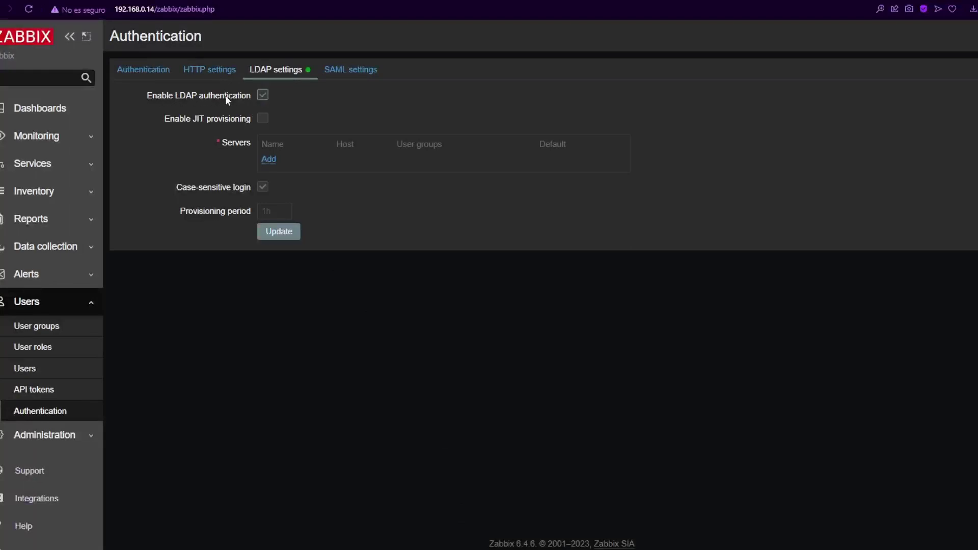
Step: Add a new LDAP server named DomainController01 with host 192.168.0.20
click(268, 159)
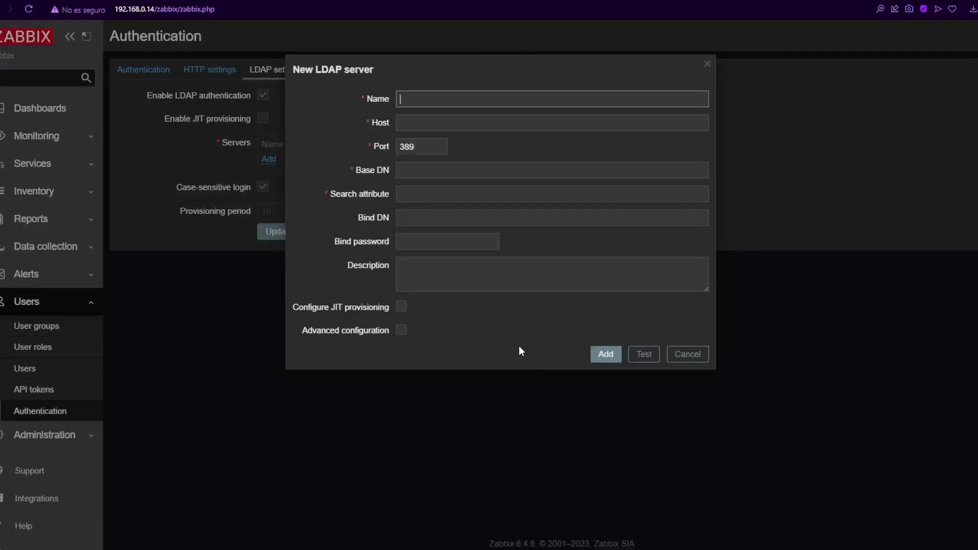
text(DomainController01)
click(425, 124)
text(192)
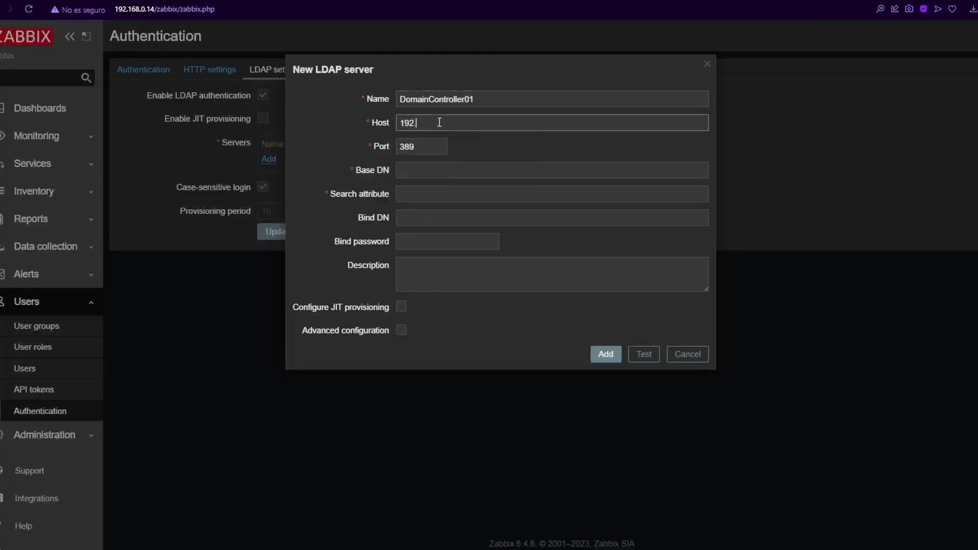
text(.168.0.20)
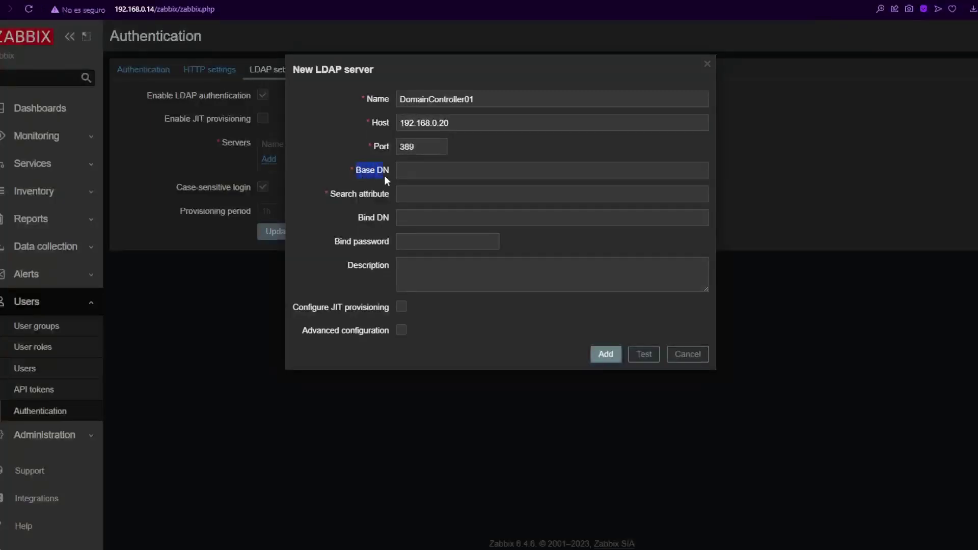
Step: Bring the remote Active Directory window forward to look up the Base DN value
drag(384, 175, 389, 175)
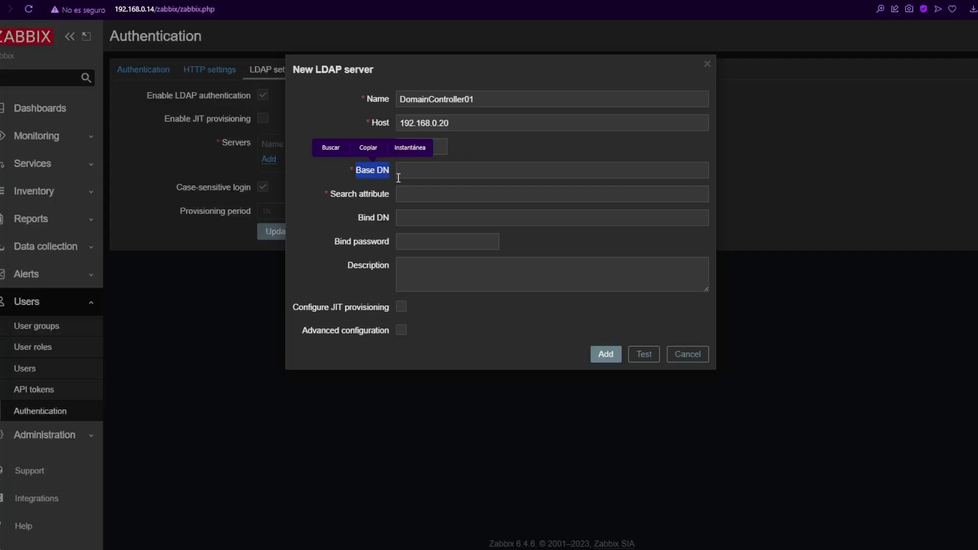
click(416, 173)
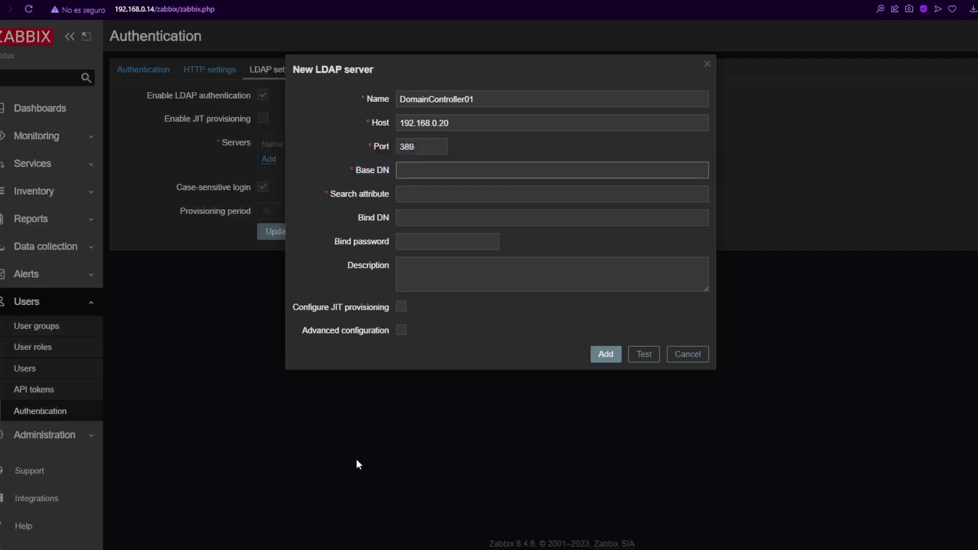
mouse_move(305, 543)
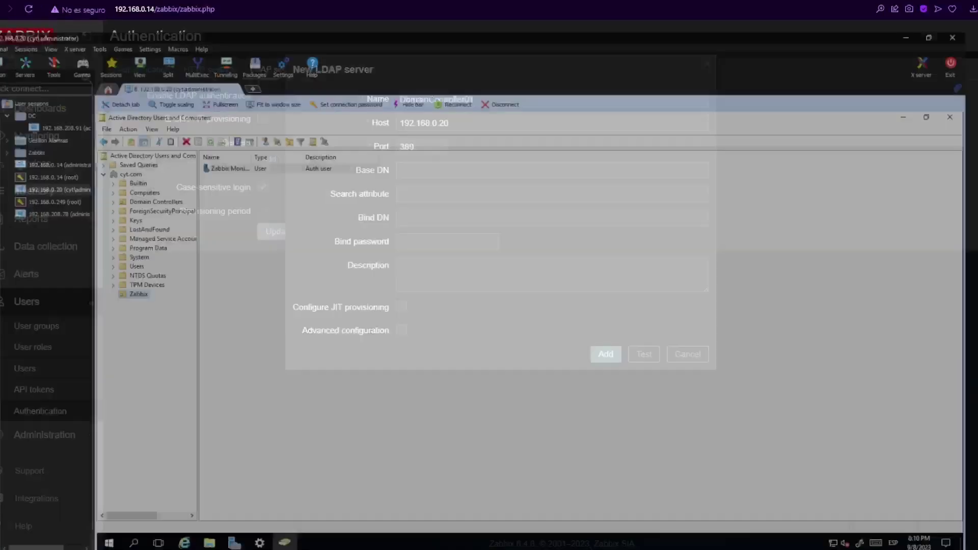
click(237, 506)
Step: Copy cyt.com's distinguishedName DC=cyt,DC=com from the Attribute Editor and paste it into Base DN
right_click(119, 134)
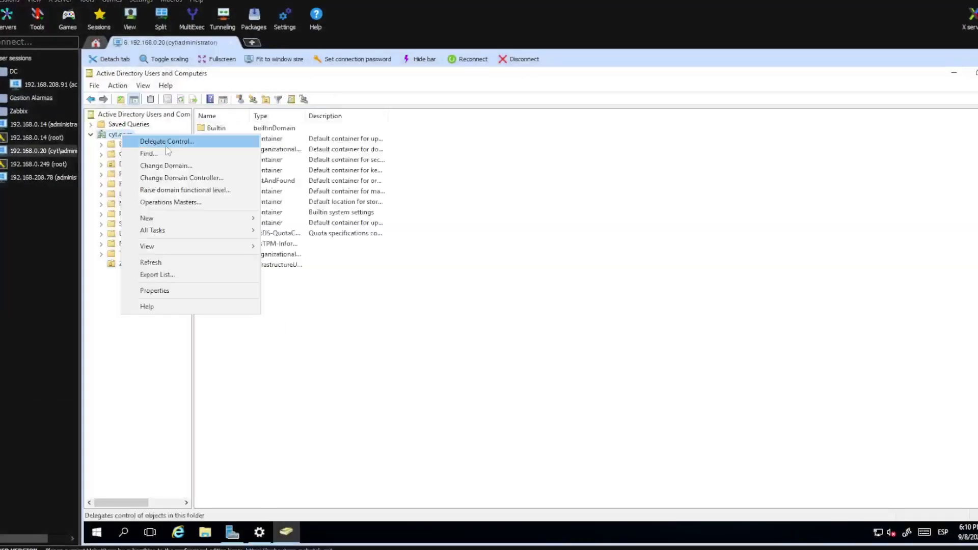
click(175, 292)
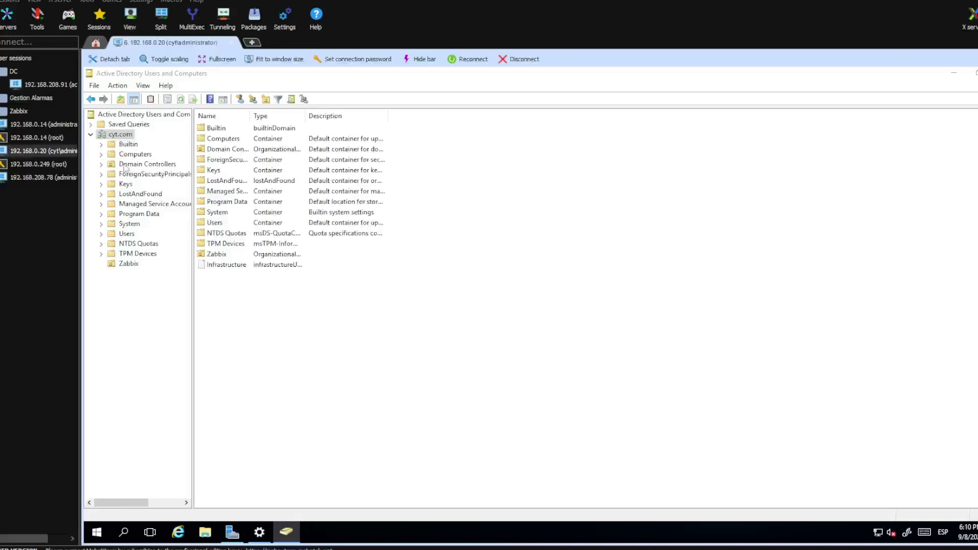
right_click(119, 134)
click(163, 292)
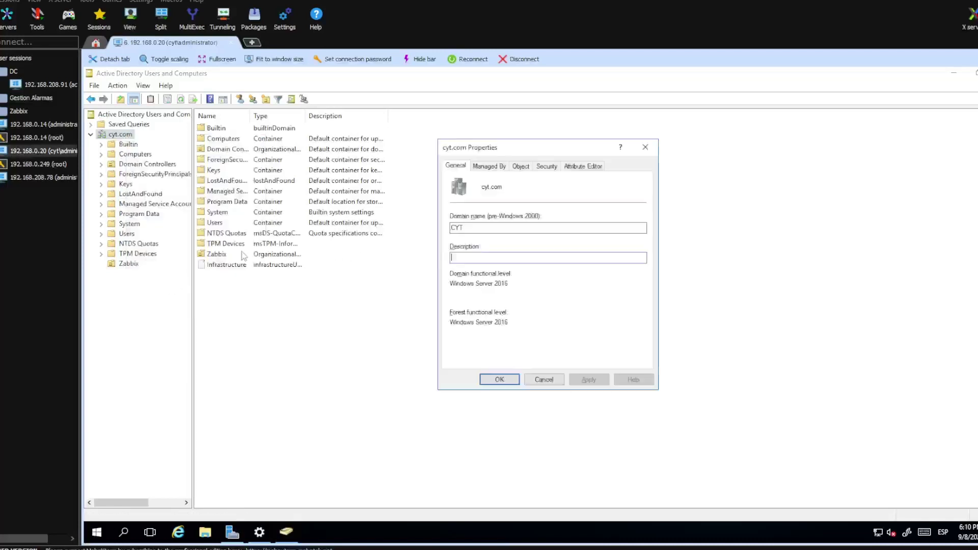
click(582, 166)
scroll(560, 287, down, 3)
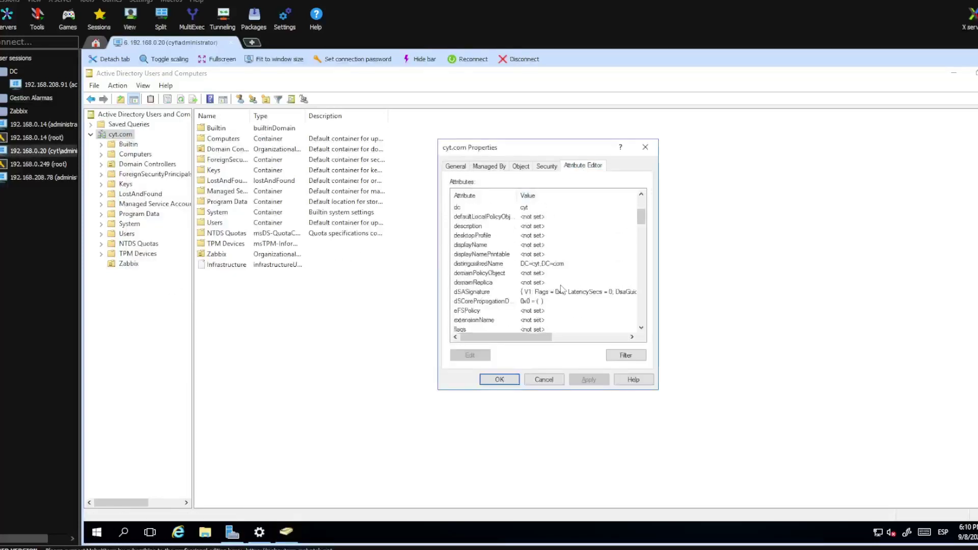
click(540, 264)
double_click(540, 264)
right_click(482, 276)
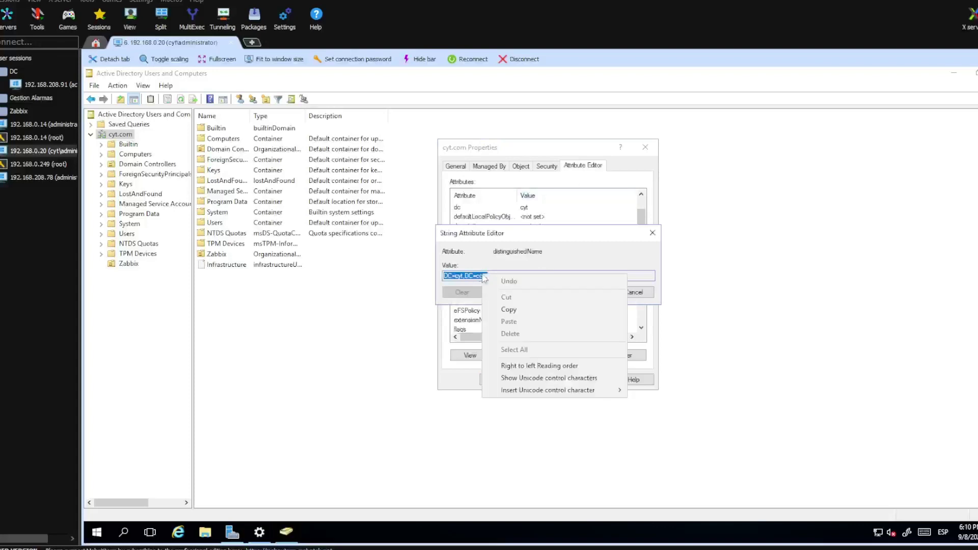
click(512, 312)
drag(470, 235, 508, 282)
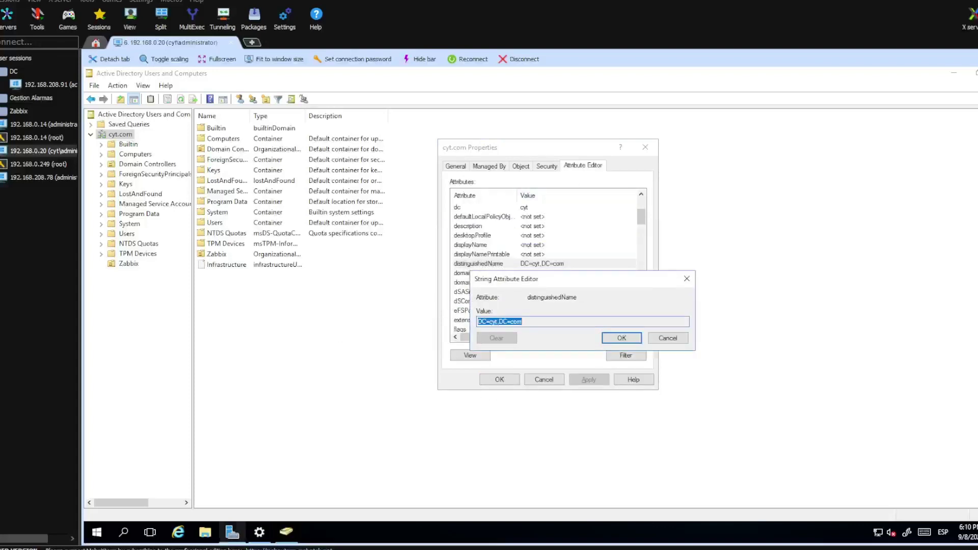
click(231, 539)
key(ctrl+v)
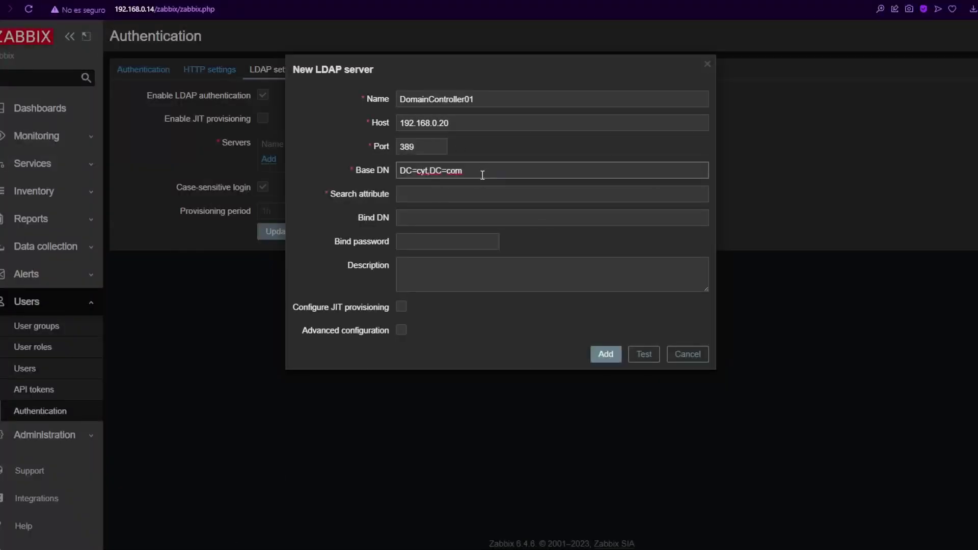
click(500, 188)
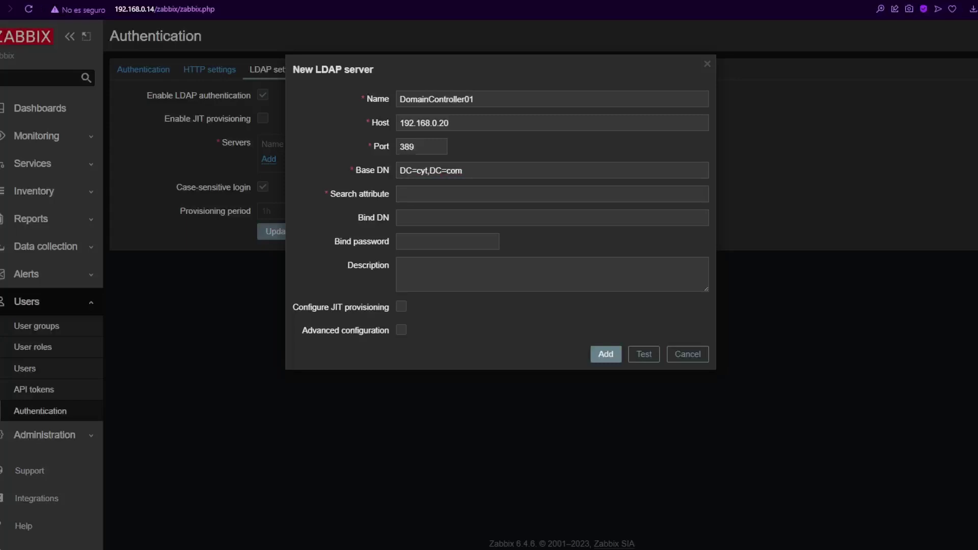
key(alt+Tab)
key(ctrl+v)
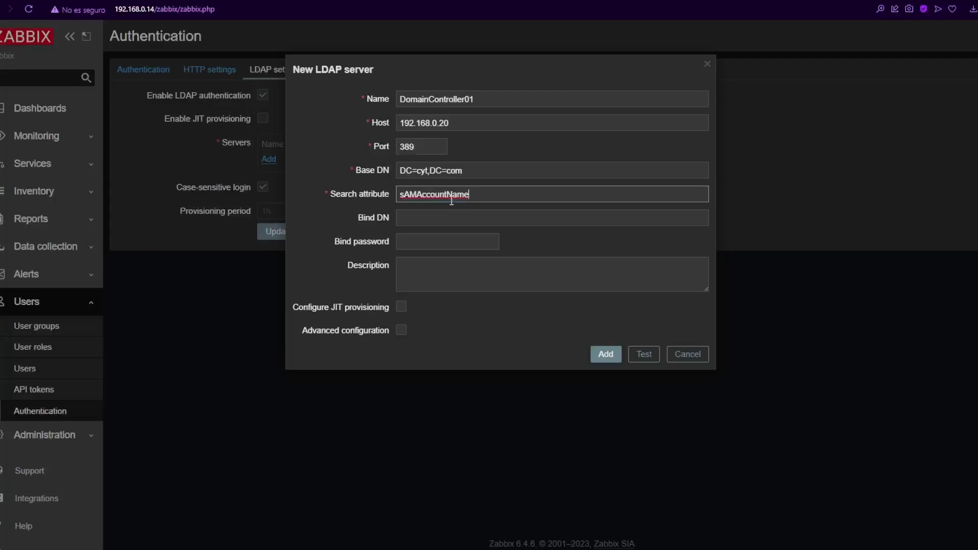
click(426, 221)
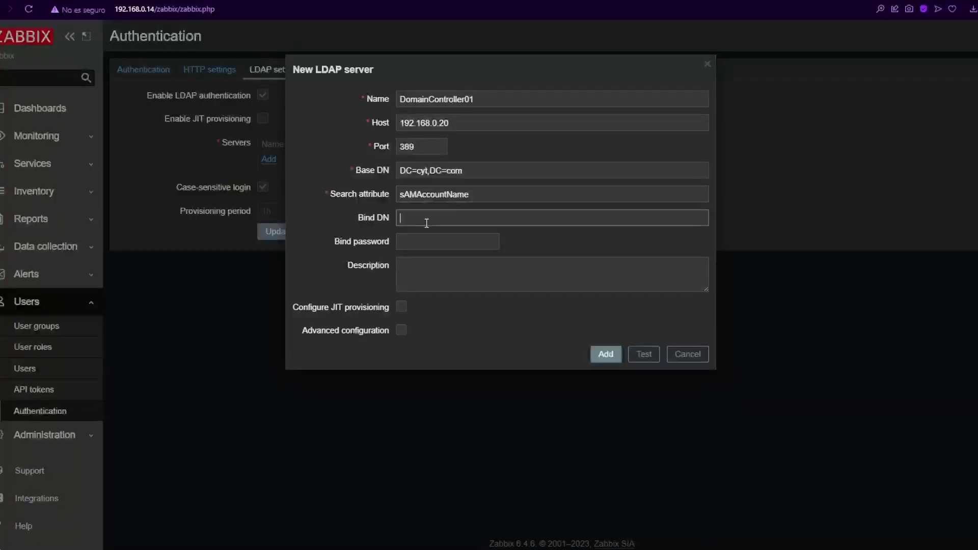
key(ctrl+v)
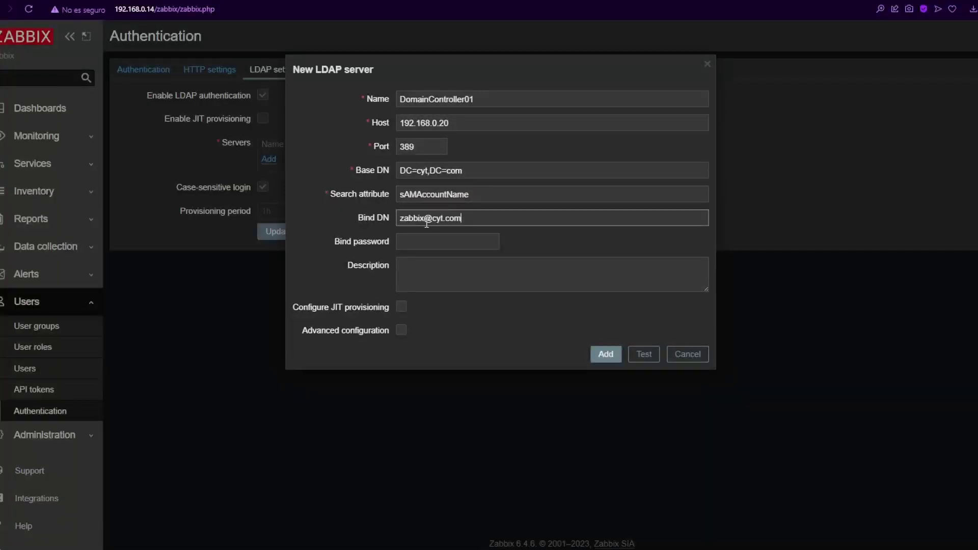
click(422, 242)
text(**********)
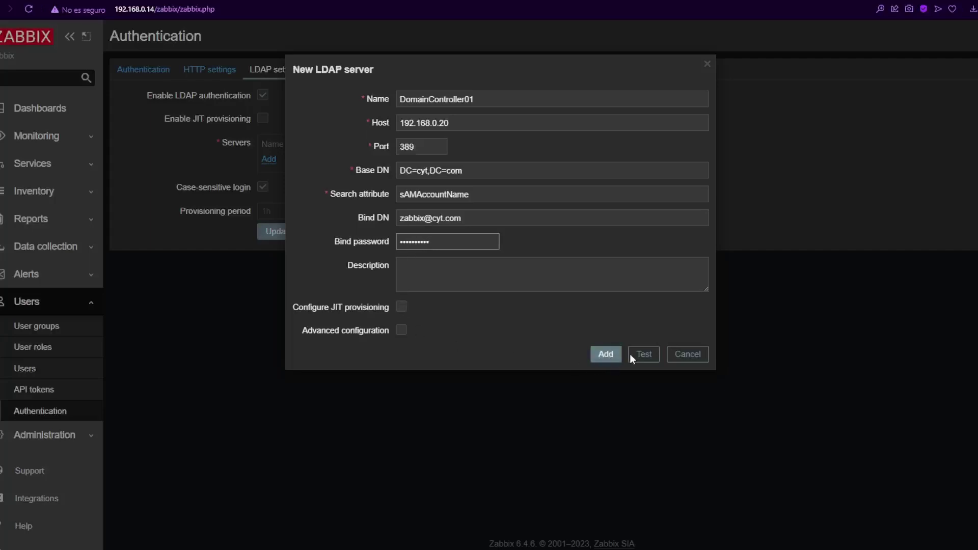
click(643, 354)
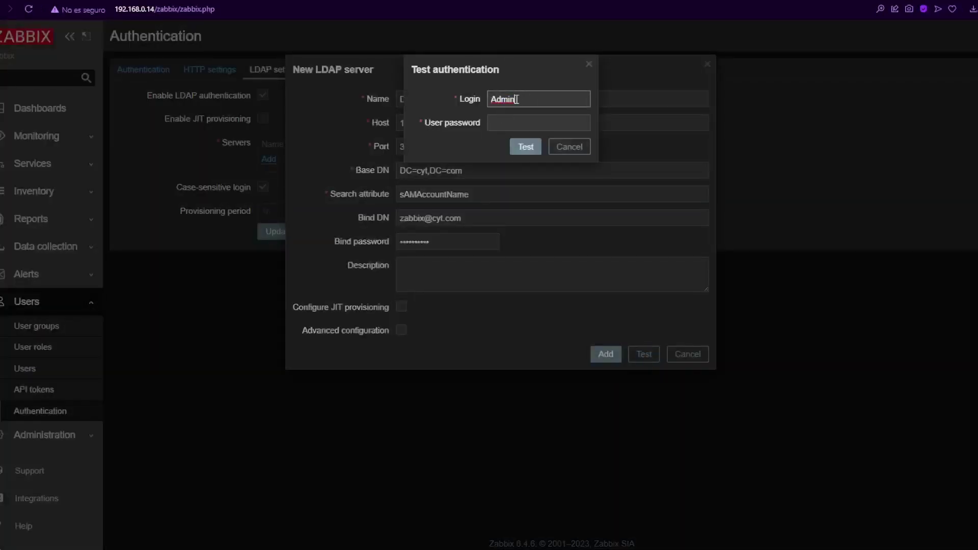
Step: Run a successful LDAP test login as zabbix, then add DomainController01 to the server list
double_click(491, 101)
text(zabbix)
key(Tab)
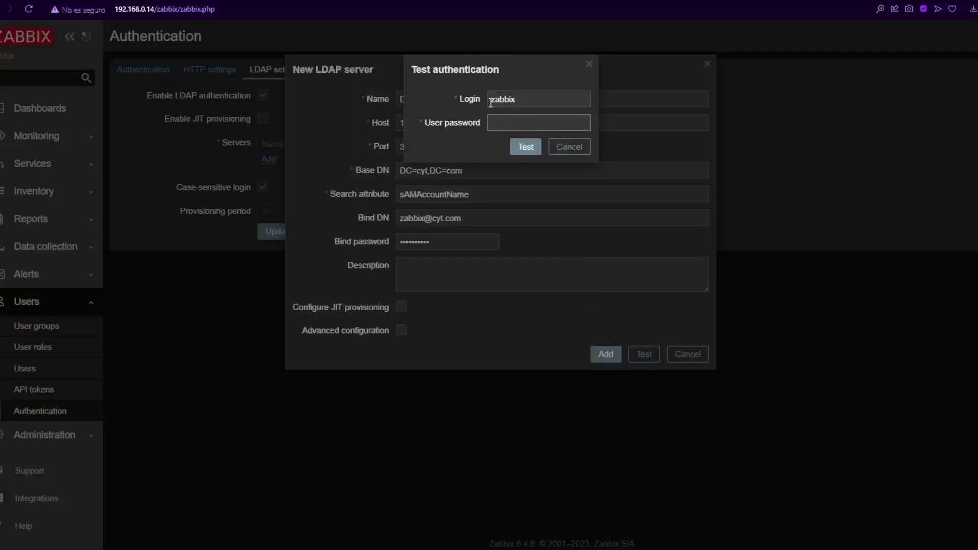
text(••••••••••)
click(524, 146)
drag(471, 102, 541, 101)
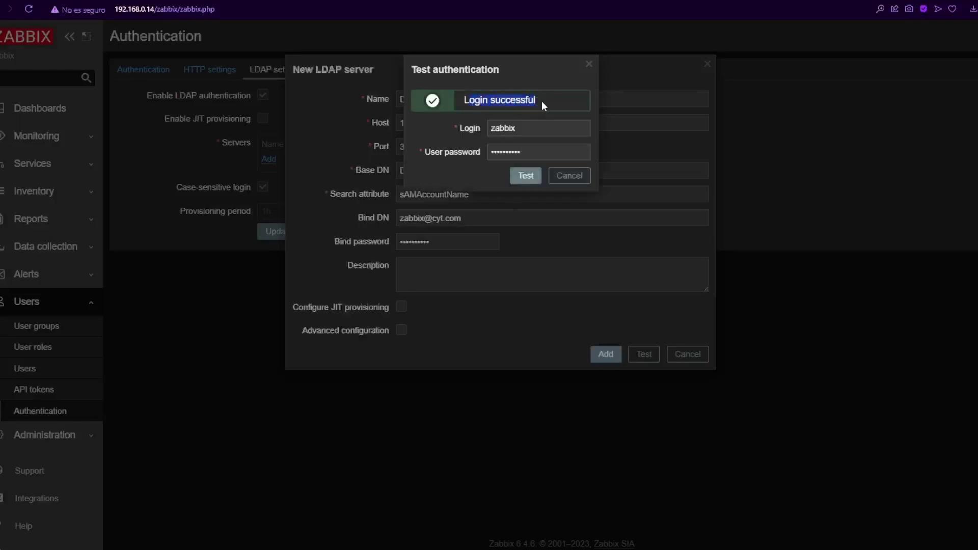
click(569, 175)
click(605, 376)
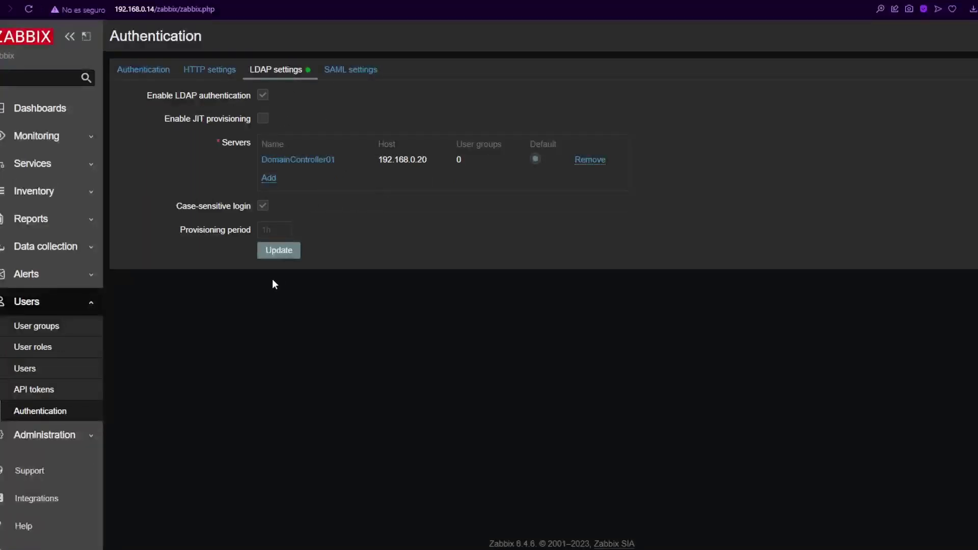
Step: Start a new user in cyt.com Users: first name zabbix, last name Monitor User, logon zabbix.monitor
key(alt+Tab)
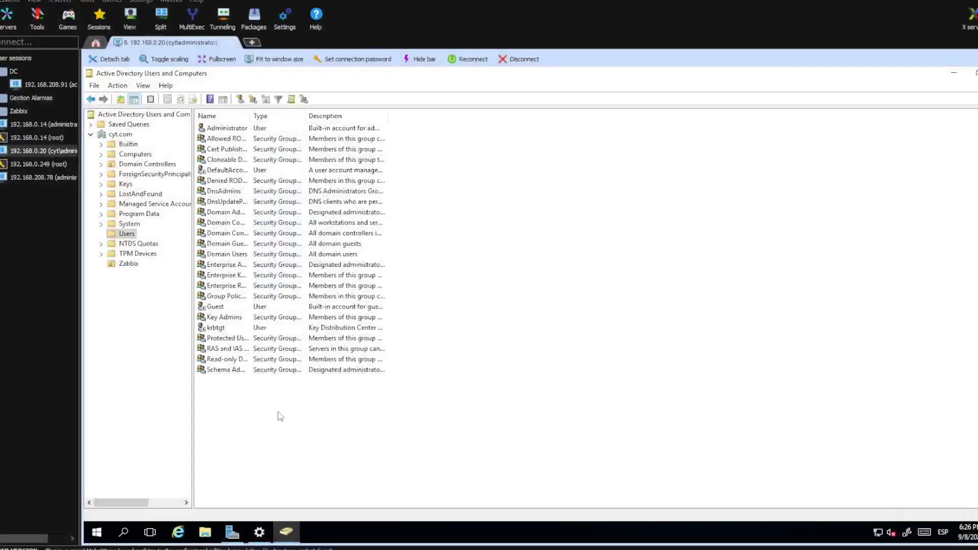
right_click(276, 412)
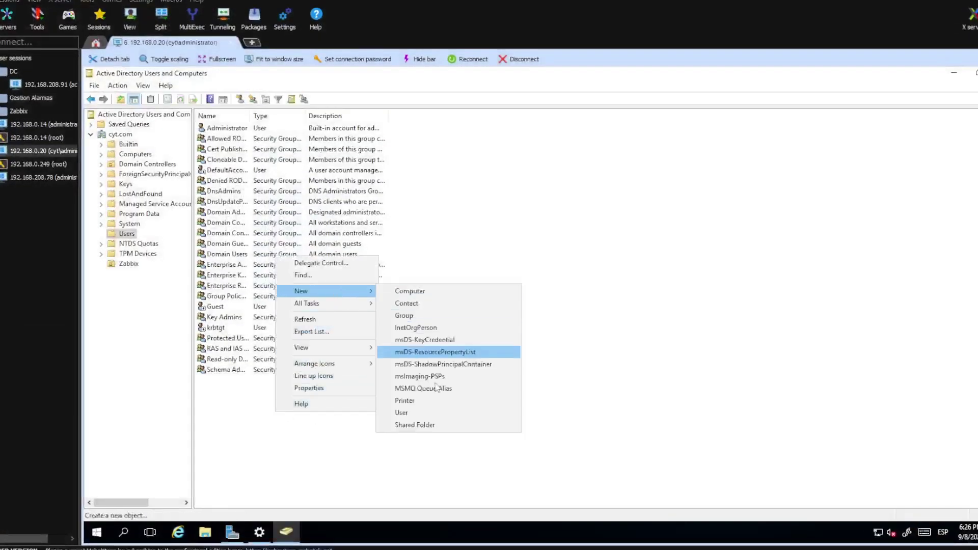
click(402, 412)
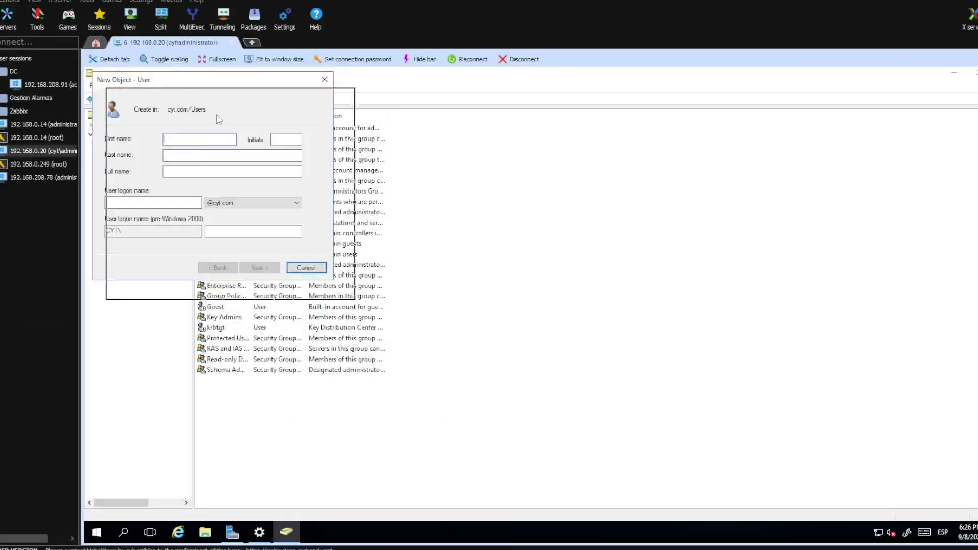
drag(183, 79, 300, 277)
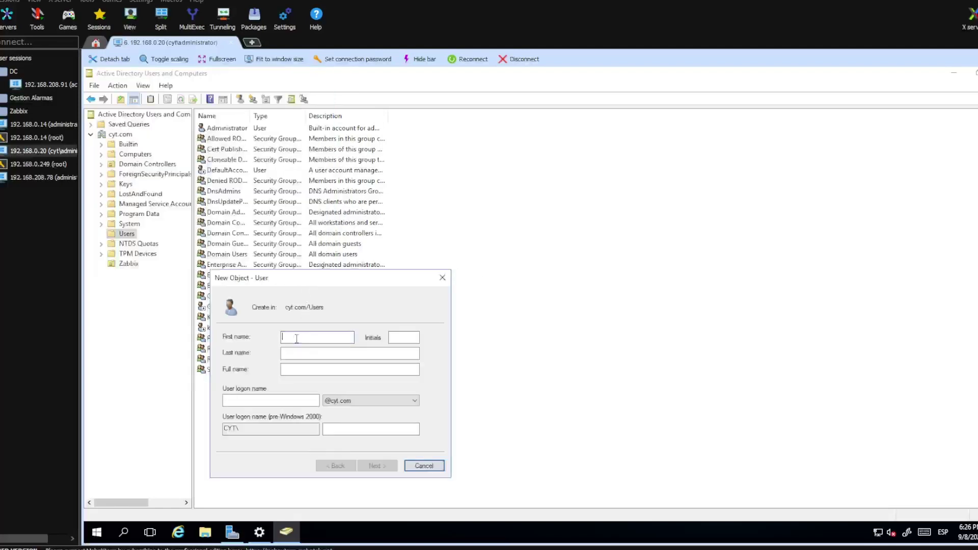
text(zabbix)
key(Tab)
text(Monit)
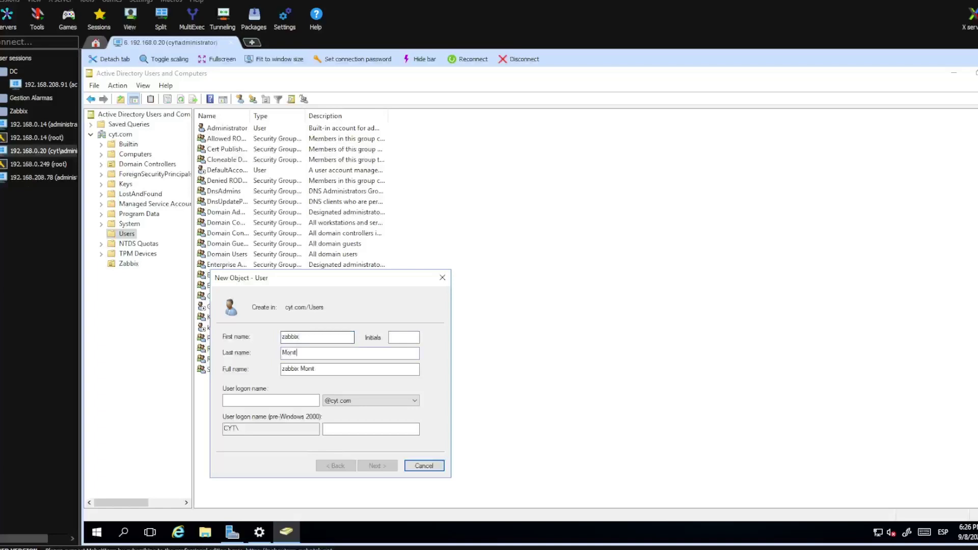
text(or User)
key(Tab)
key(Tab)
text(zab)
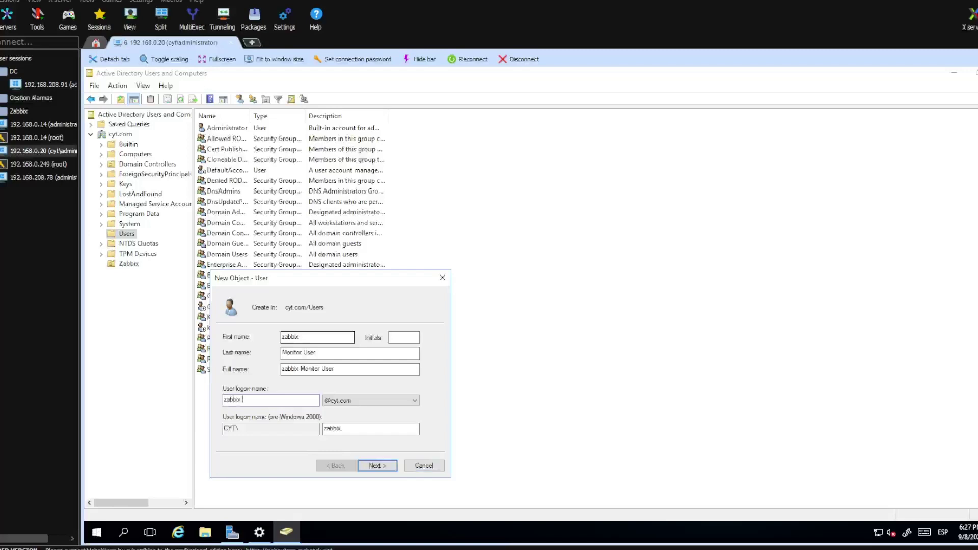
text(bix mo)
click(378, 466)
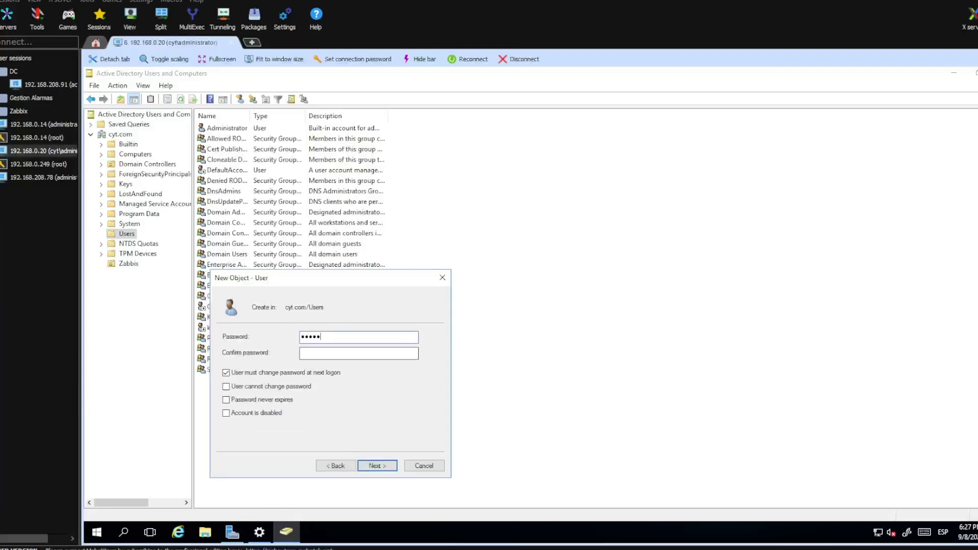
Step: Set its password with no change required and never expiring, then finish creating the user
text(**)
click(338, 350)
text(**********)
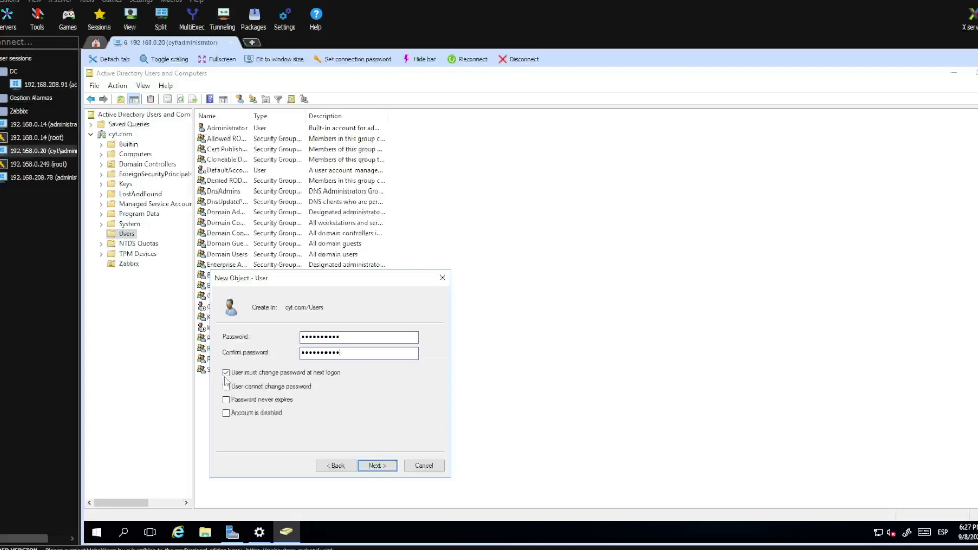
click(227, 373)
click(237, 400)
click(377, 465)
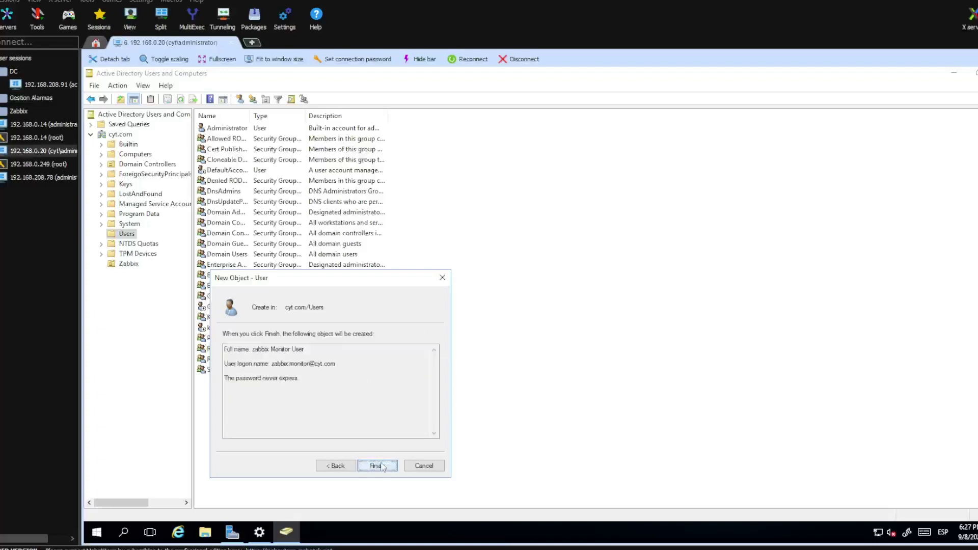
click(377, 466)
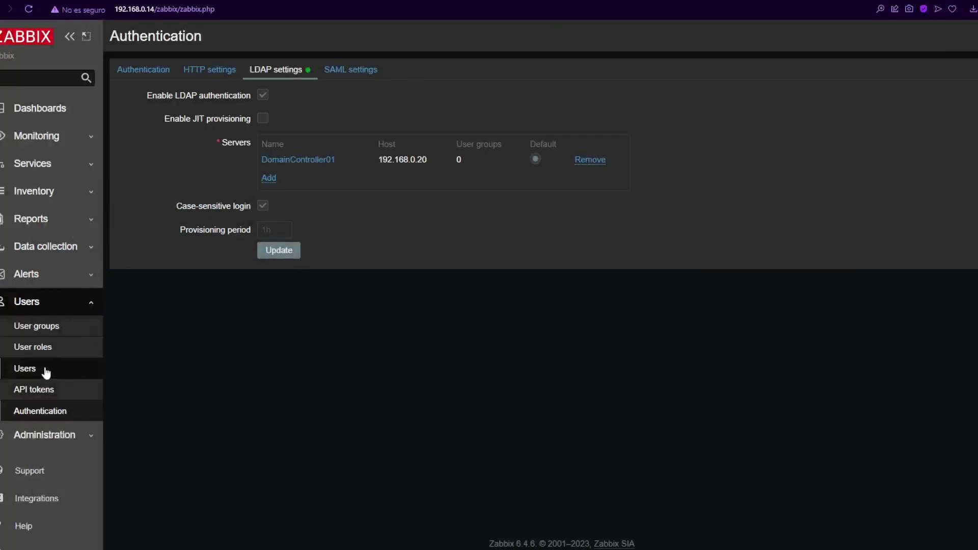
Step: Start a new Zabbix user named zabbix.monitor and enter its password twice
click(31, 368)
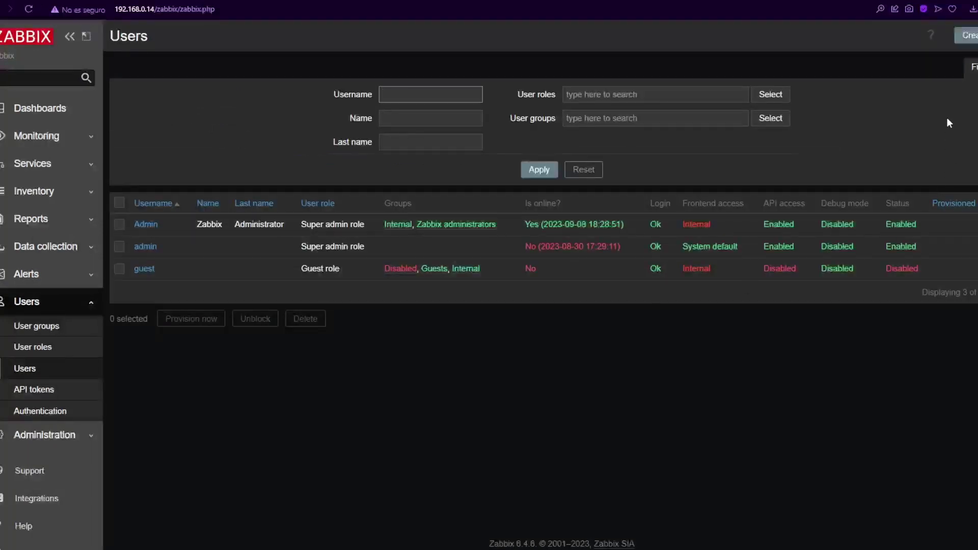
click(966, 36)
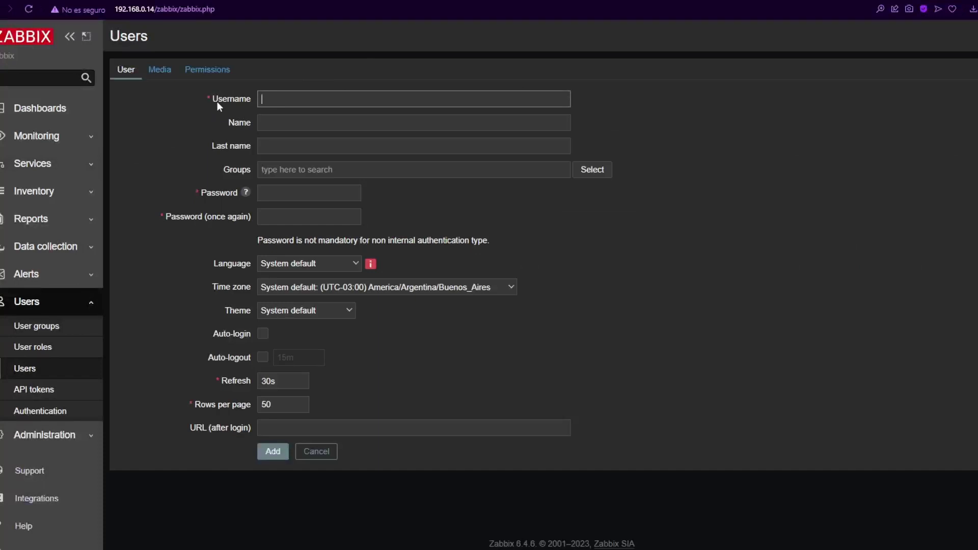
text(zabbix.monitor)
click(296, 190)
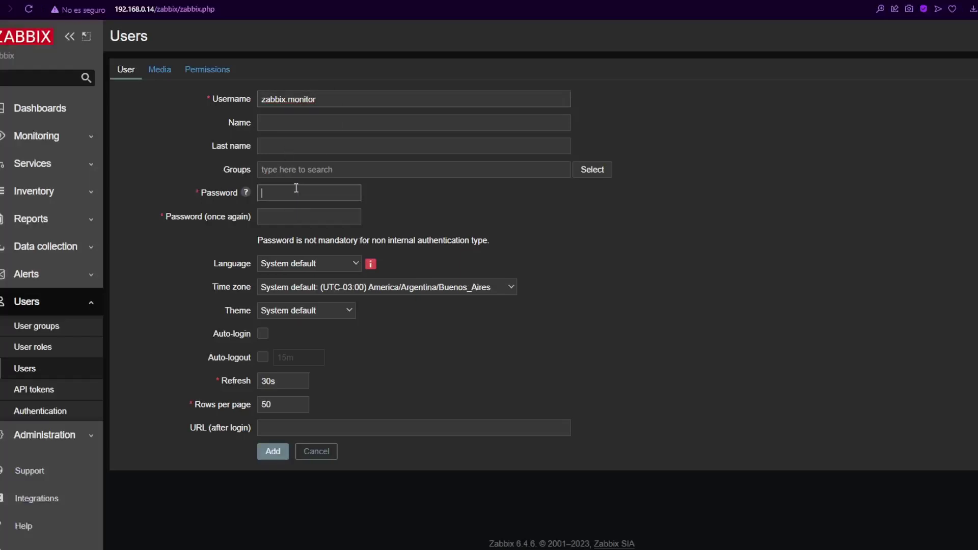
text(•••••••)
key(Tab)
text(••••••)
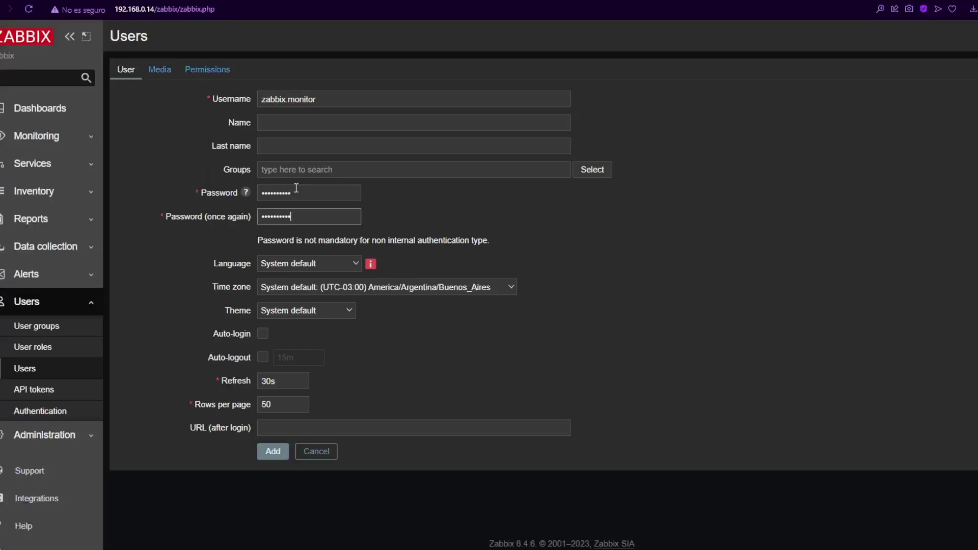
Step: Give zabbix.monitor the Super admin role on the Permissions tab and add the user
click(206, 70)
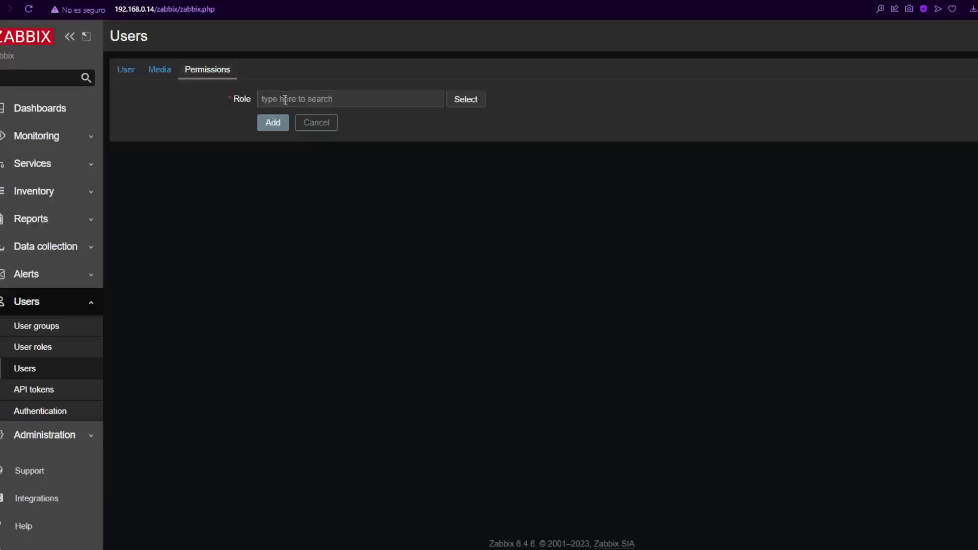
click(472, 100)
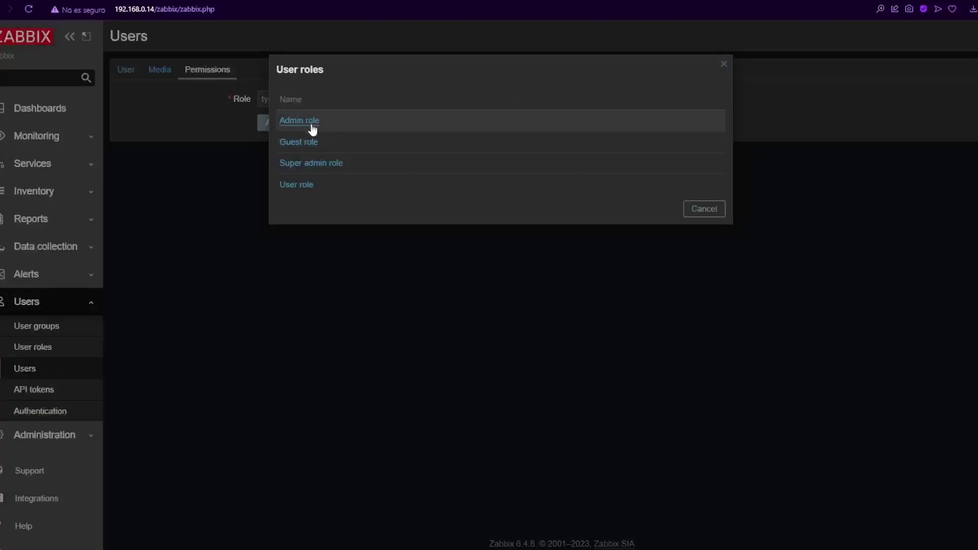
click(310, 164)
scroll(274, 230, down, 5)
scroll(216, 327, down, 1)
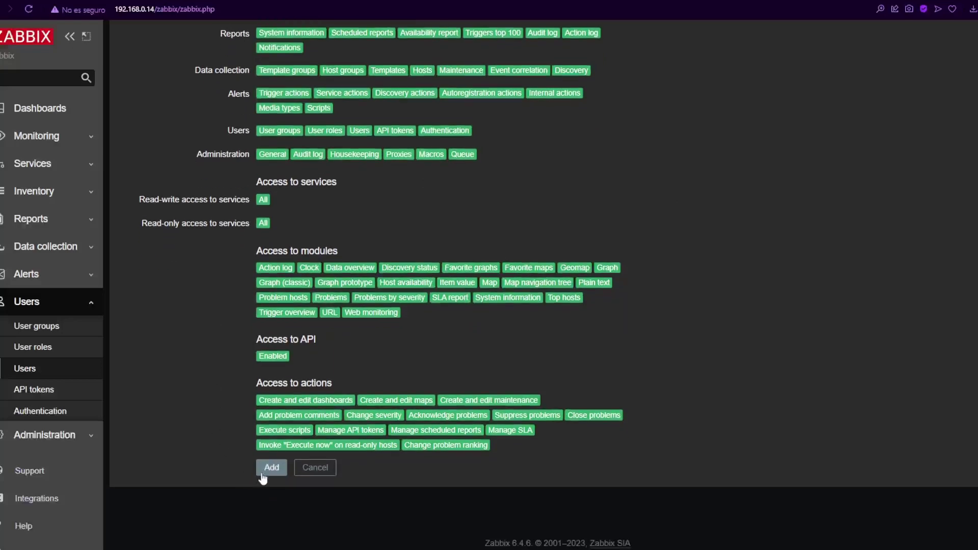
click(265, 474)
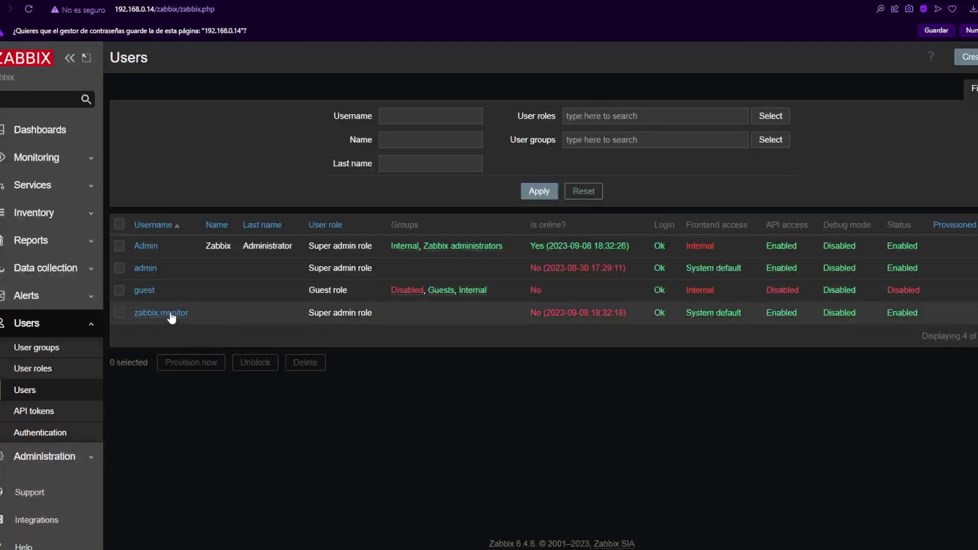
Step: Check zabbix.monitor against the AD account's pre-Windows 2000 logon name, then update the Zabbix user
click(163, 294)
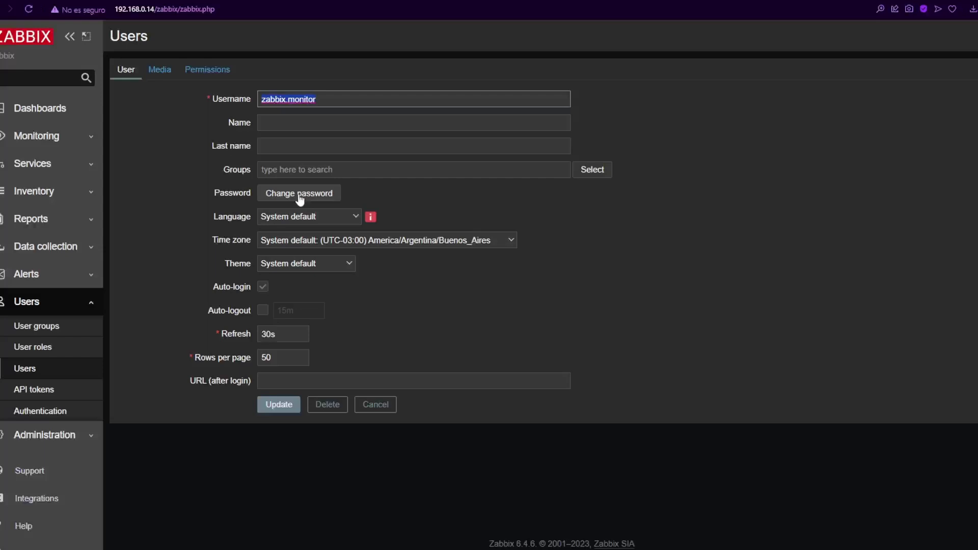
key(alt+Tab)
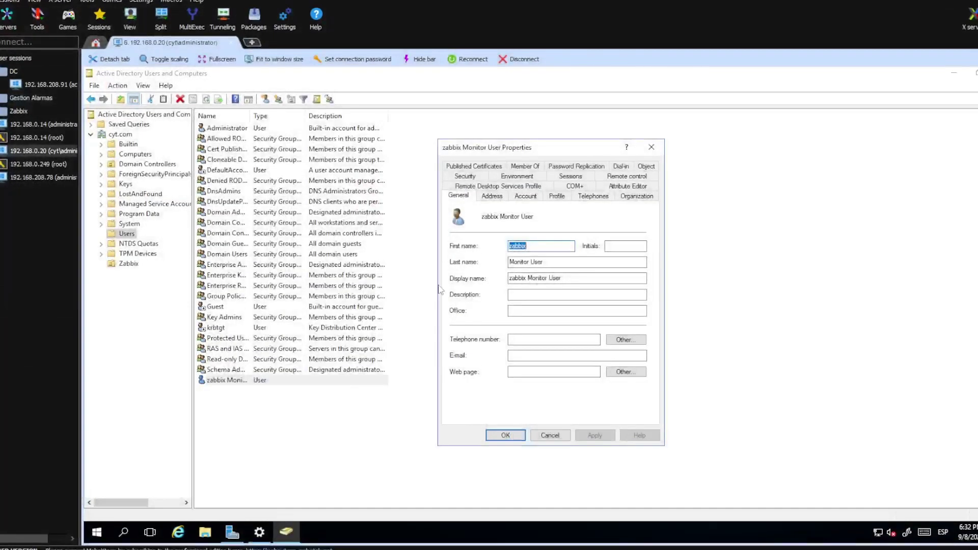
click(525, 197)
drag(590, 248, 535, 258)
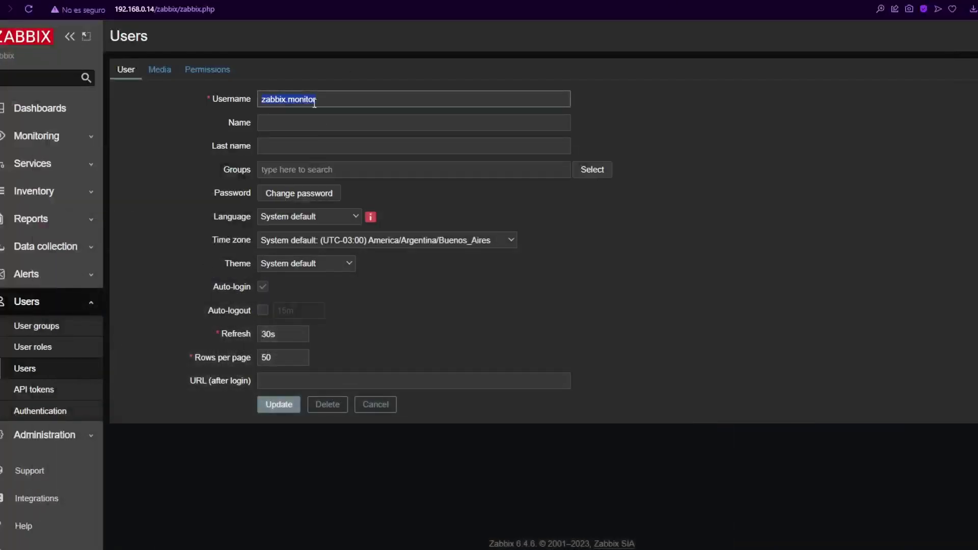
click(279, 404)
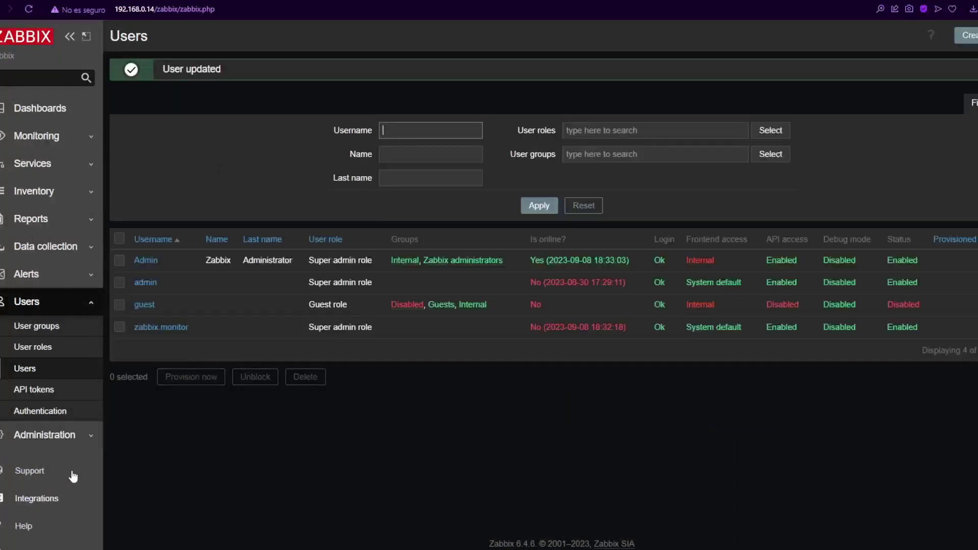
scroll(71, 474, down, 2)
Step: Sign out and sign back in to Zabbix as zabbix.monitor with its password
click(32, 533)
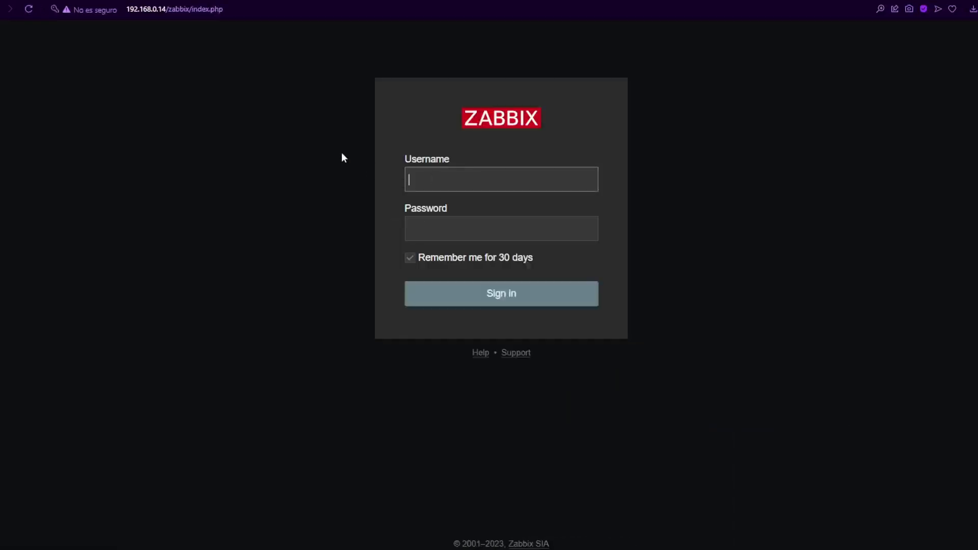
text(zabbix.)
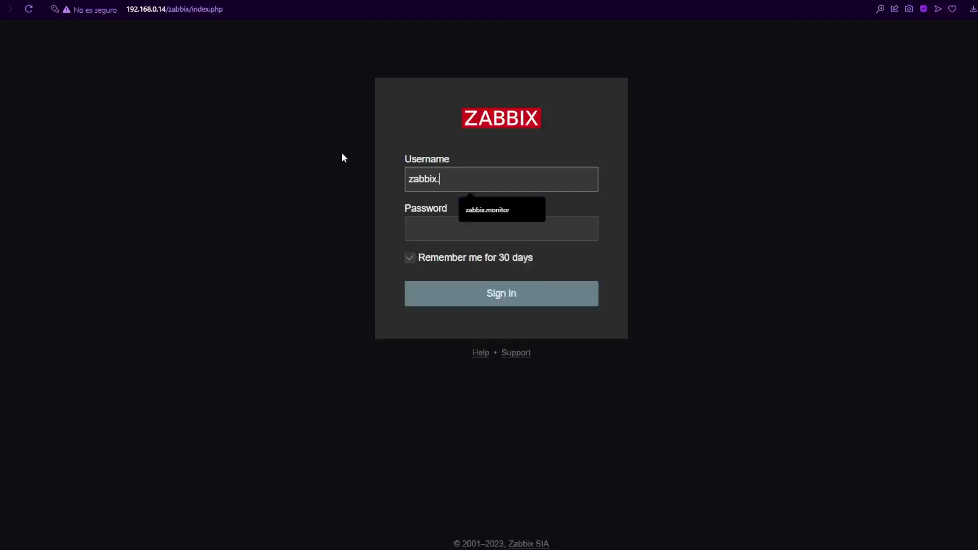
text(monitor)
key(Tab)
text(zabbix123)
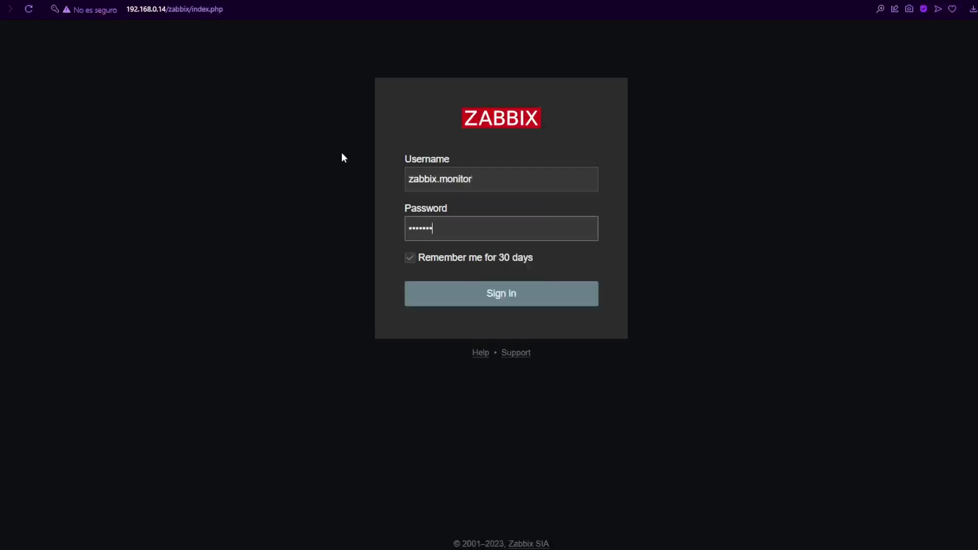
key(Return)
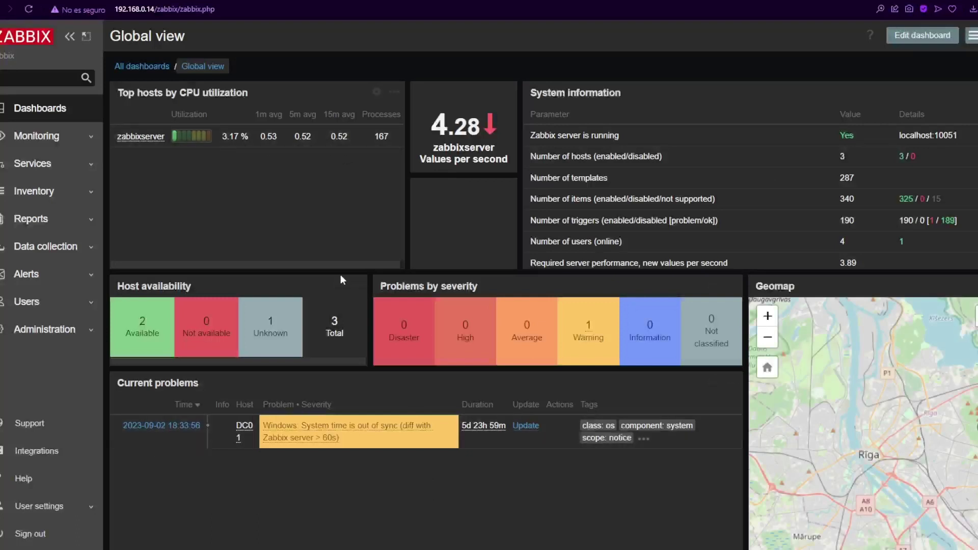
Step: Review the Zabbix Users list and expand the Administration section
click(79, 301)
click(29, 369)
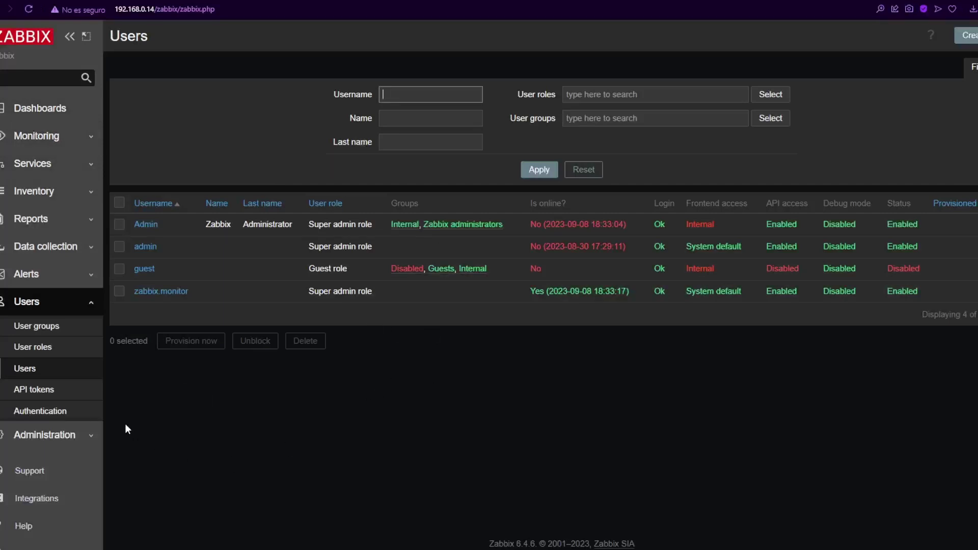
click(81, 434)
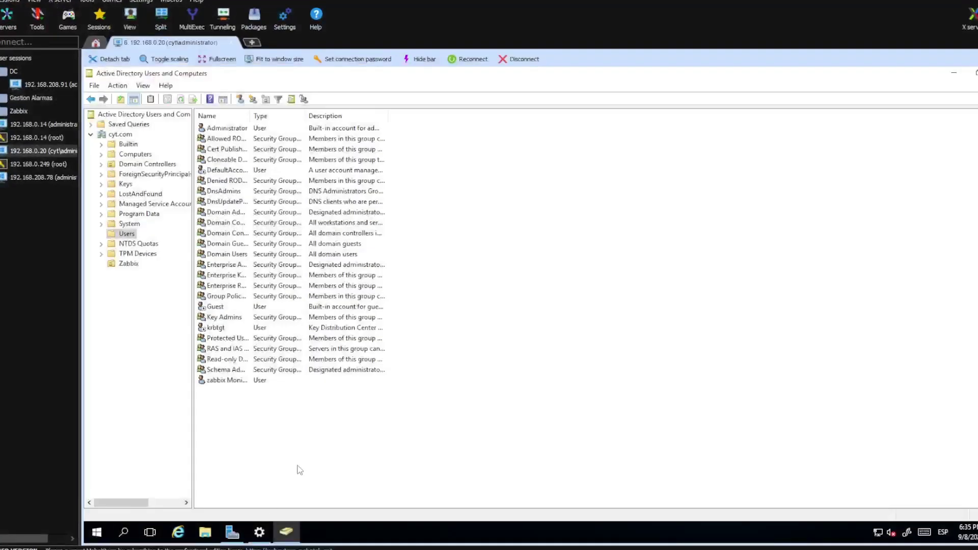
Step: Create a new AD user in cyt.com/Users named zabbix soporte with logon name zabbix.sopo
right_click(324, 264)
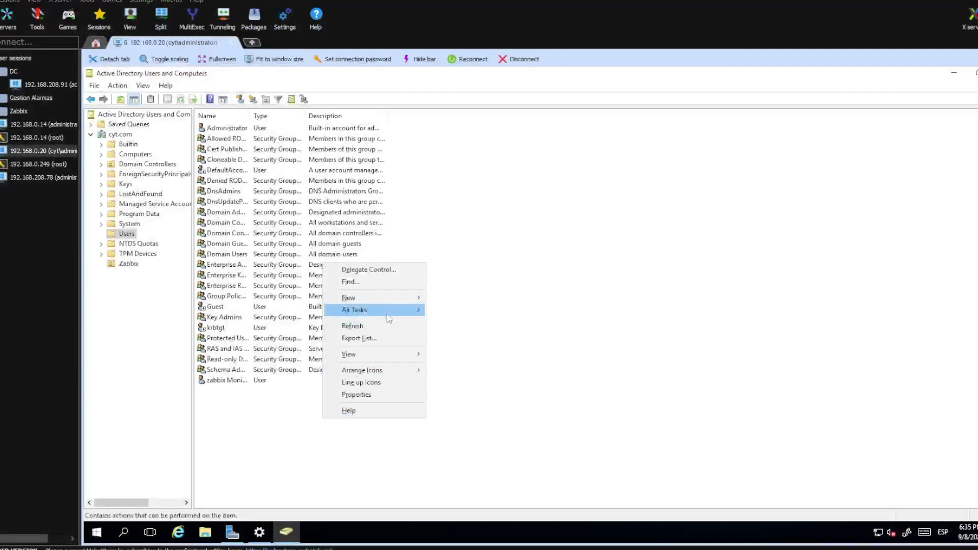
mouse_move(377, 297)
click(452, 421)
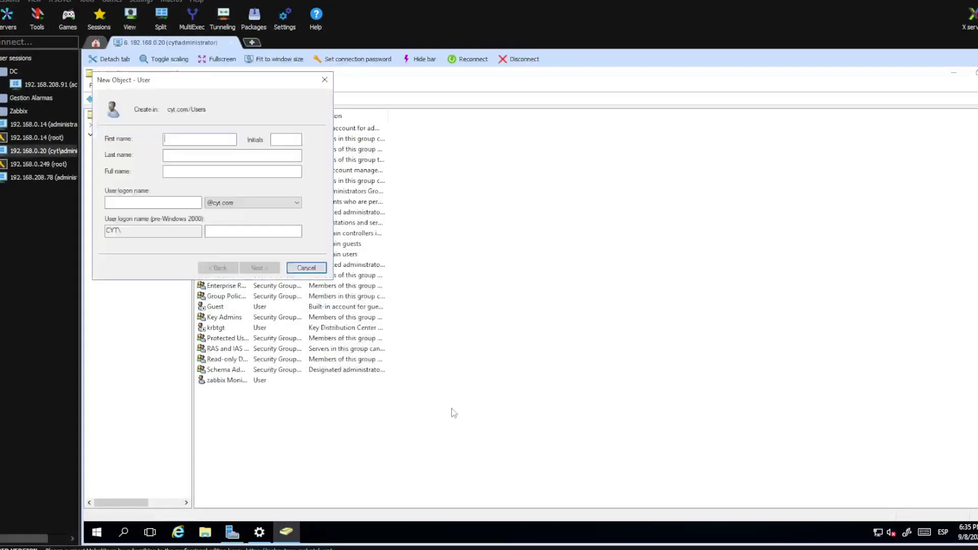
text(zabbix )
text(soporte)
key(Tab)
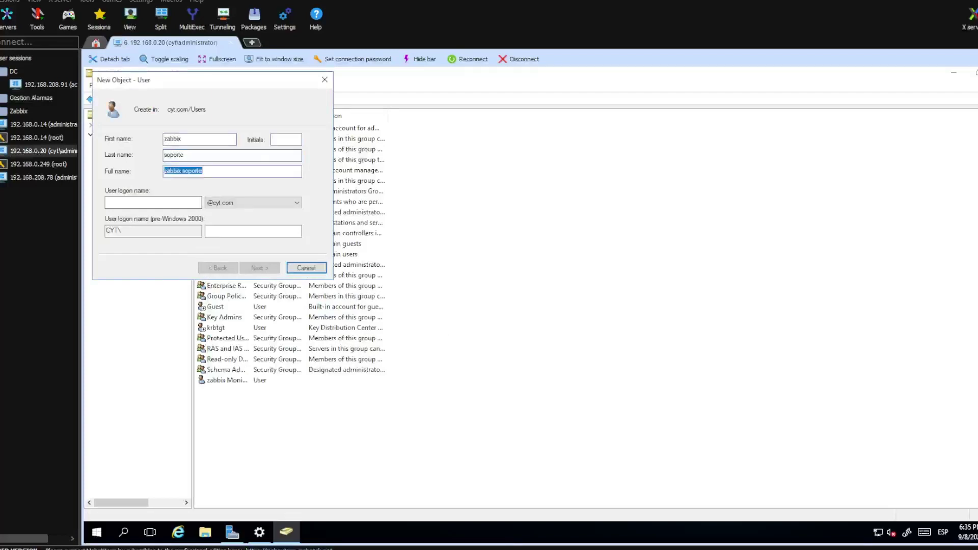
key(Tab)
text(zabbix)
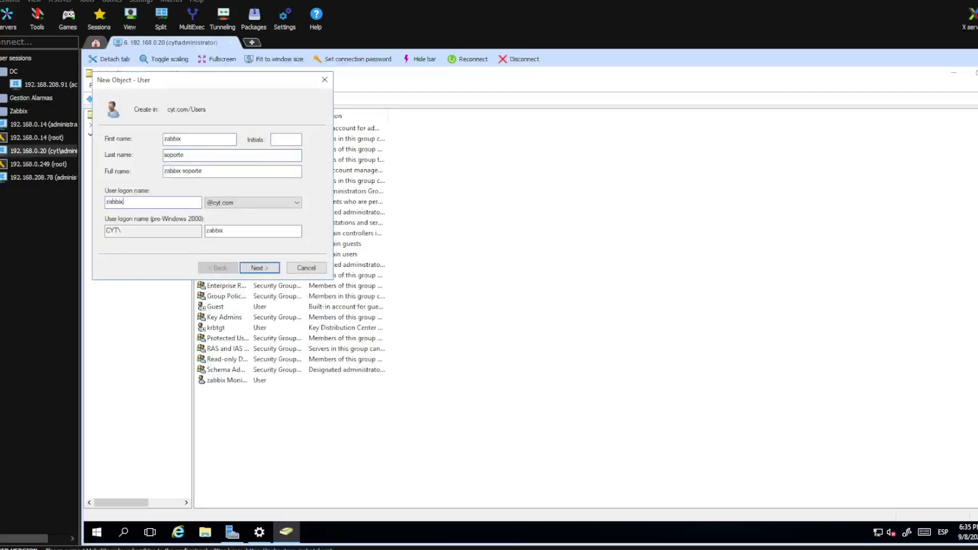
text(.soporte)
click(262, 268)
Step: Set the account password without forced change at next logon and never expiring
text(zabbix12)
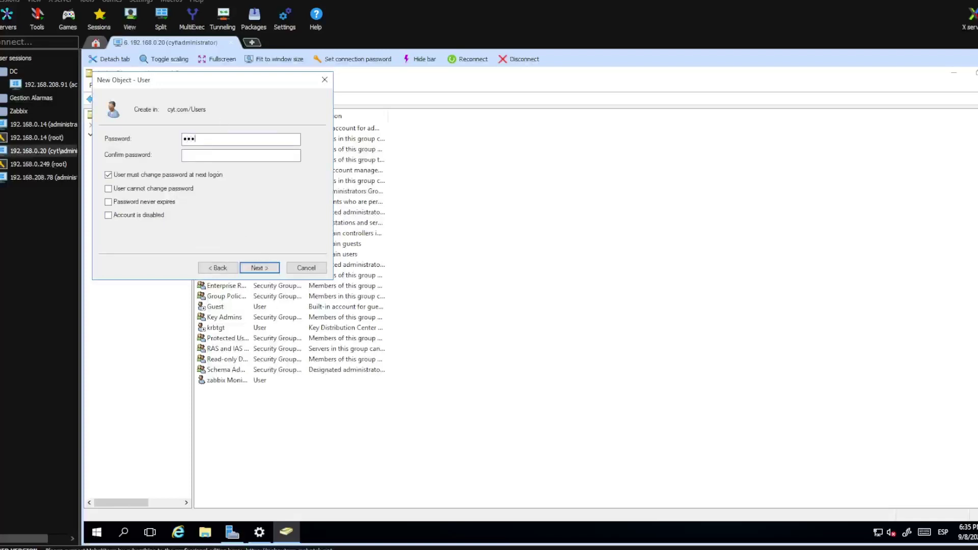
text(zabbix12)
click(116, 175)
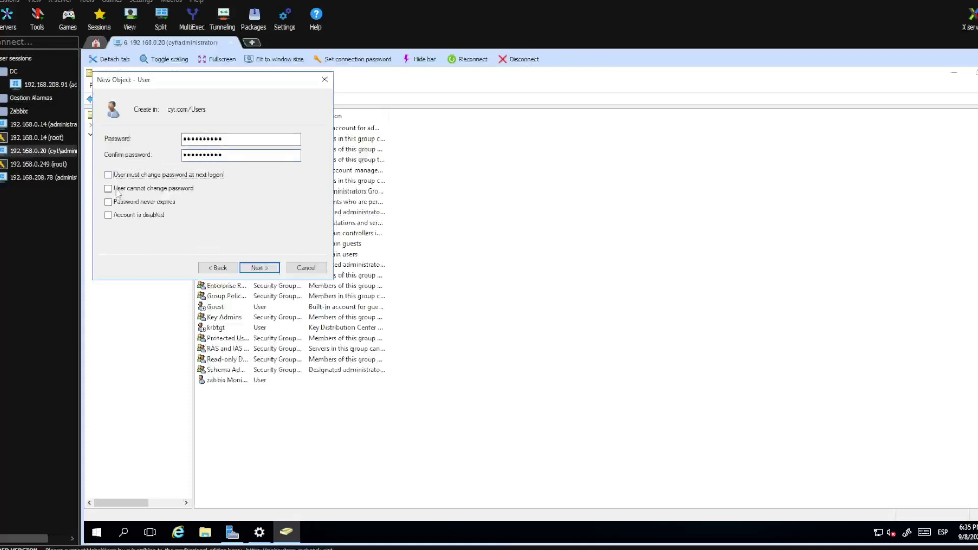
click(122, 202)
click(266, 269)
click(266, 268)
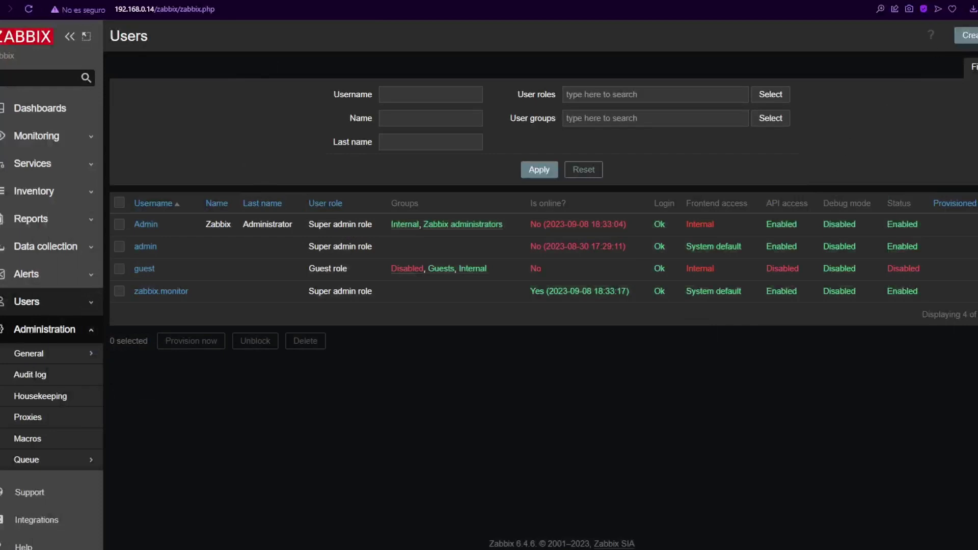
Step: Start a new Zabbix user named zabbix.soporte and enter its password twice
click(964, 35)
text(zabbix.)
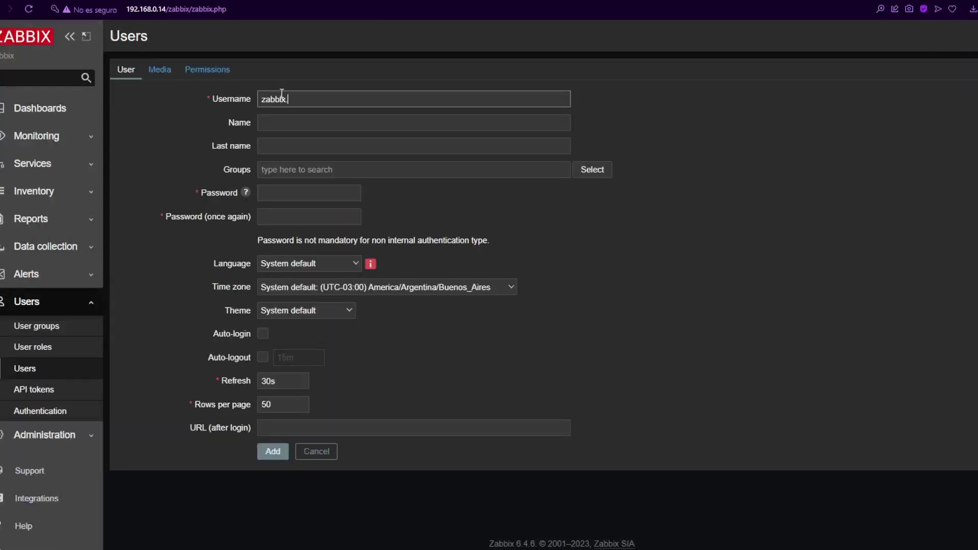
text(soporte)
key(Tab)
key(Tab)
key(Tab)
key(Tab)
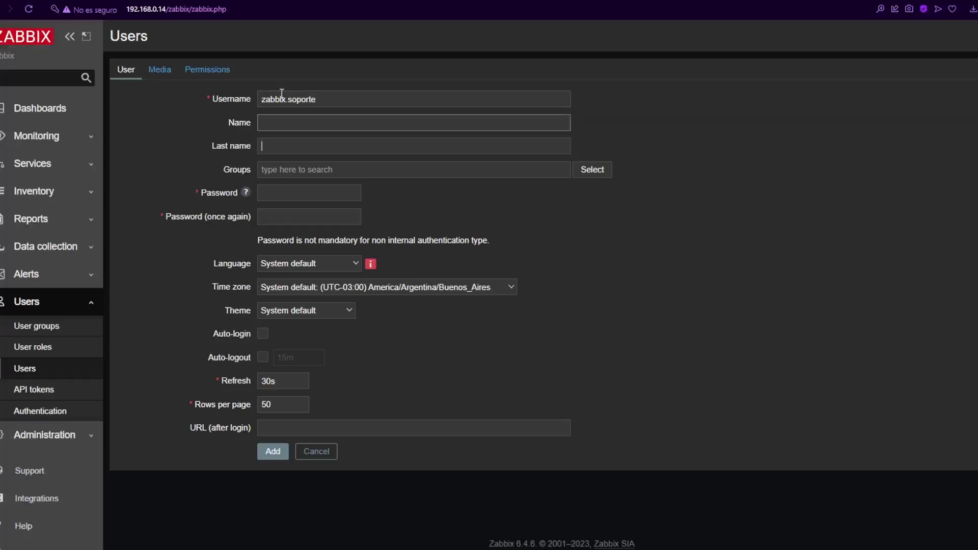
key(Tab)
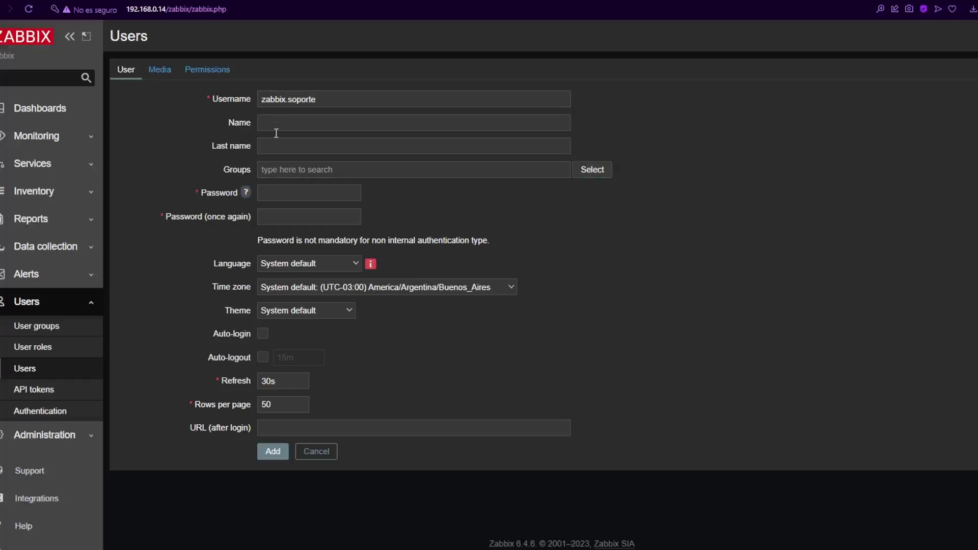
click(280, 194)
text(•••••••)
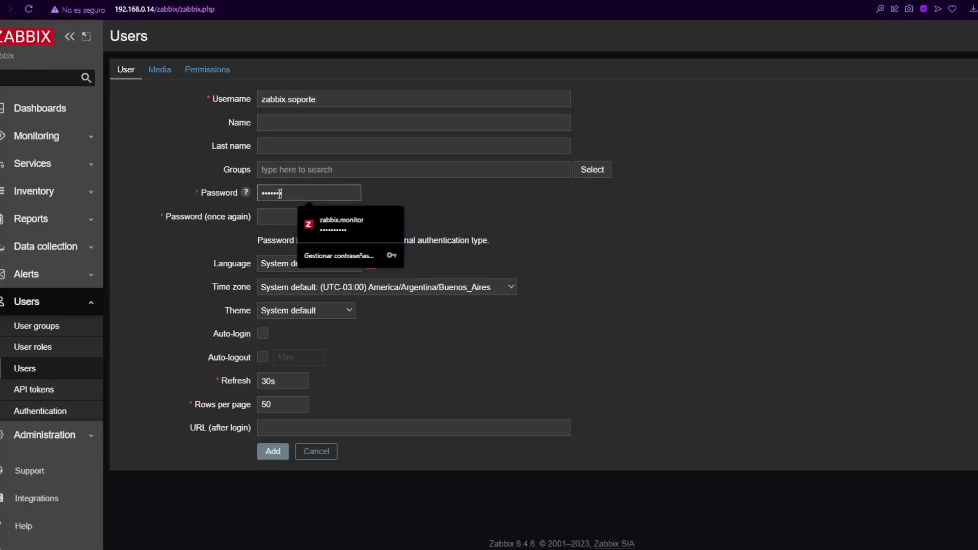
text(•)
key(Tab)
text(••)
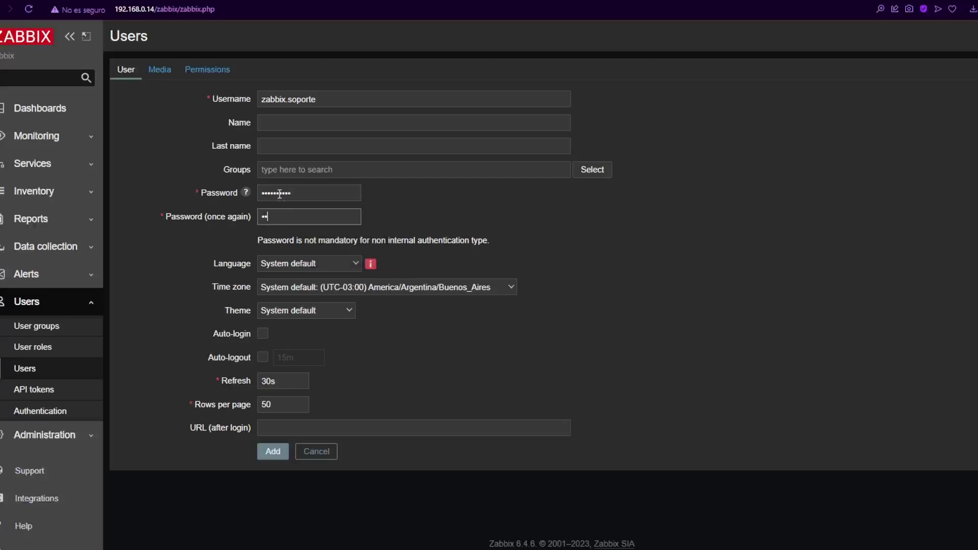
text(•••••)
Step: Give zabbix.soporte the User role, add the user, and sign out of the admin session
click(218, 70)
click(474, 102)
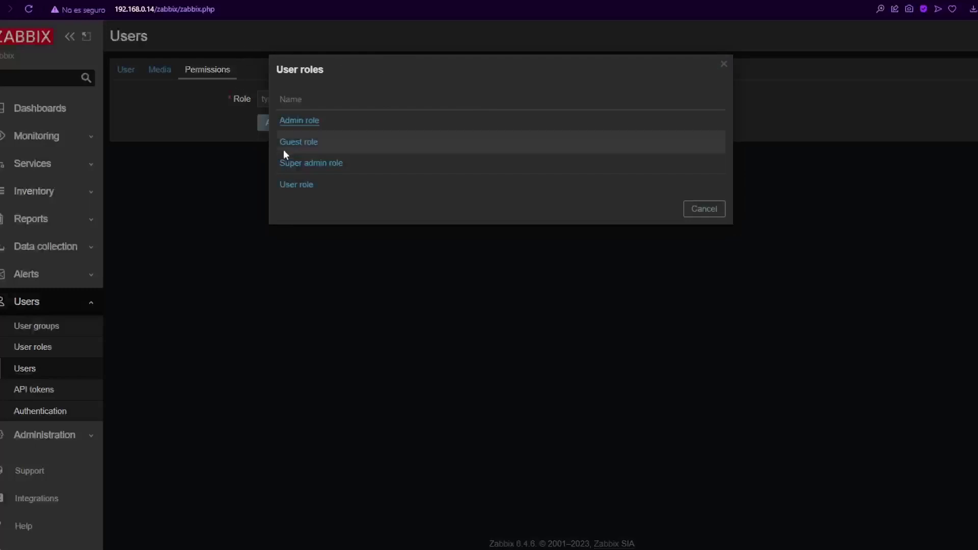
click(300, 184)
scroll(306, 334, down, 4)
scroll(306, 333, up, 3)
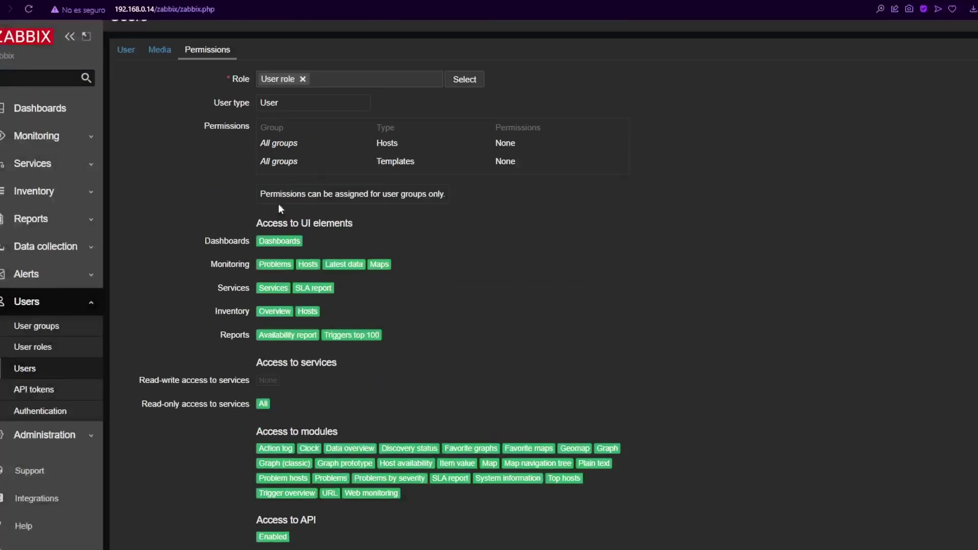
scroll(279, 212, down, 4)
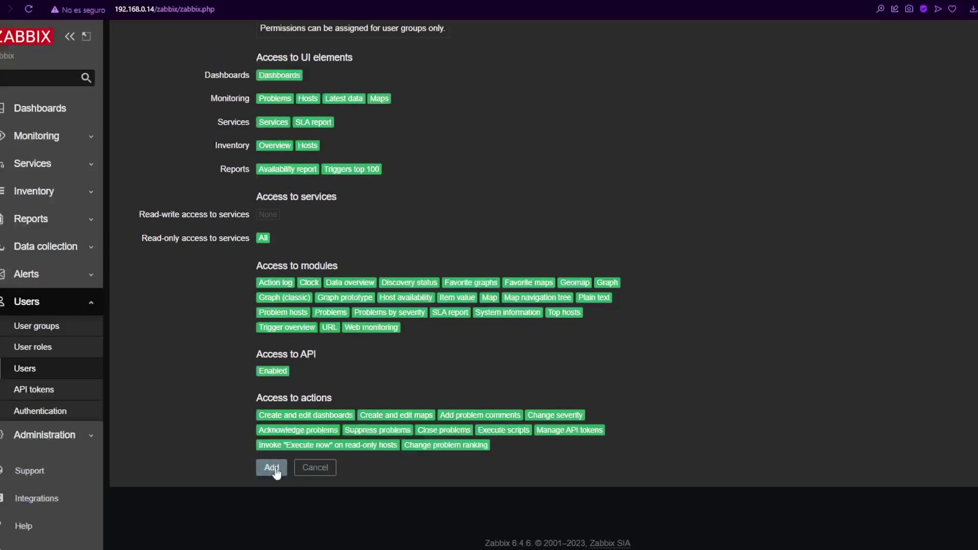
click(271, 467)
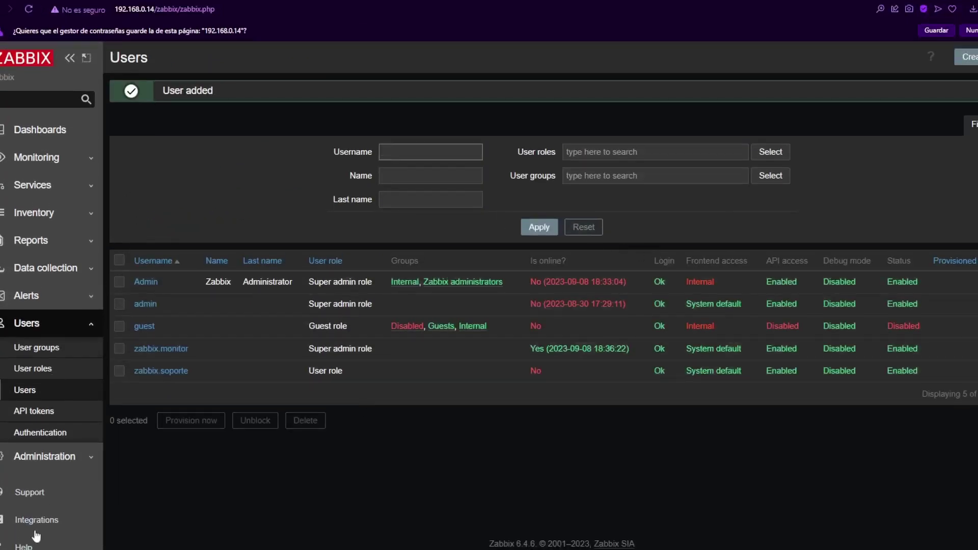
scroll(36, 535, down, 2)
click(34, 538)
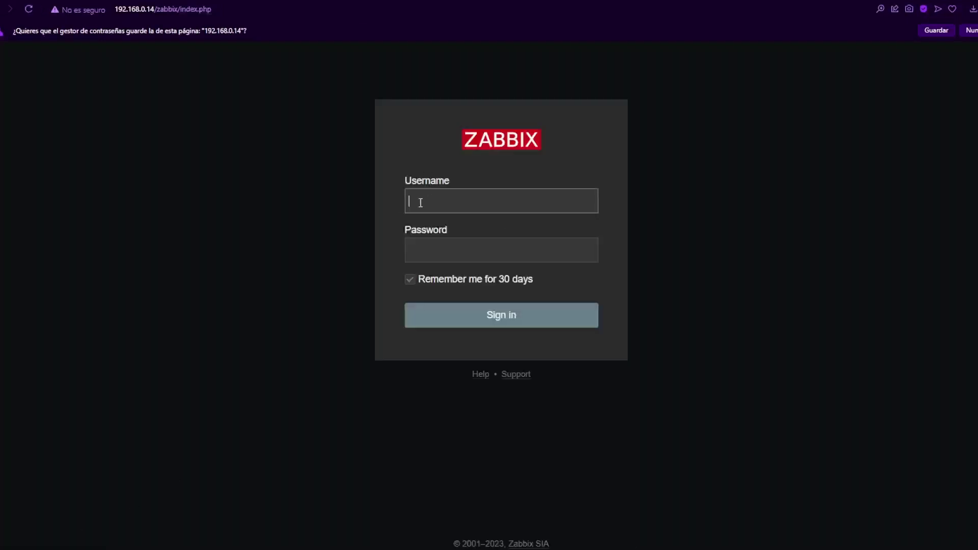
Step: Log in as zabbix.soporte and expand Reports to check its limited menu
text(zabbix)
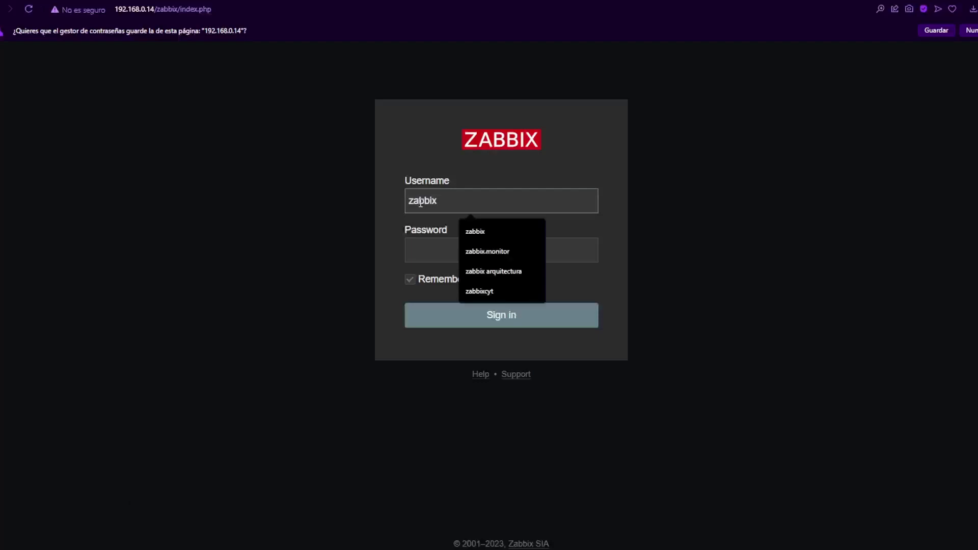
text(.soporte)
key(Tab)
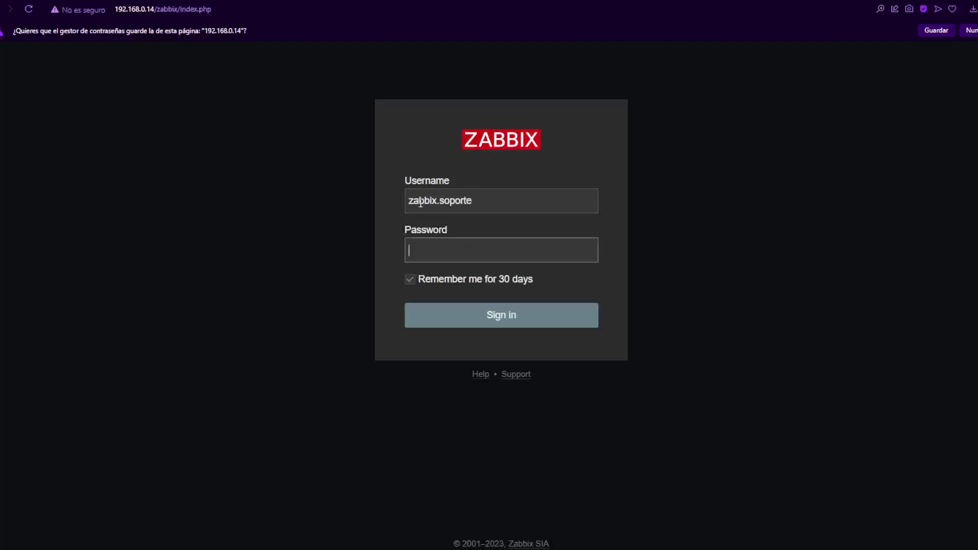
text(**********)
key(Return)
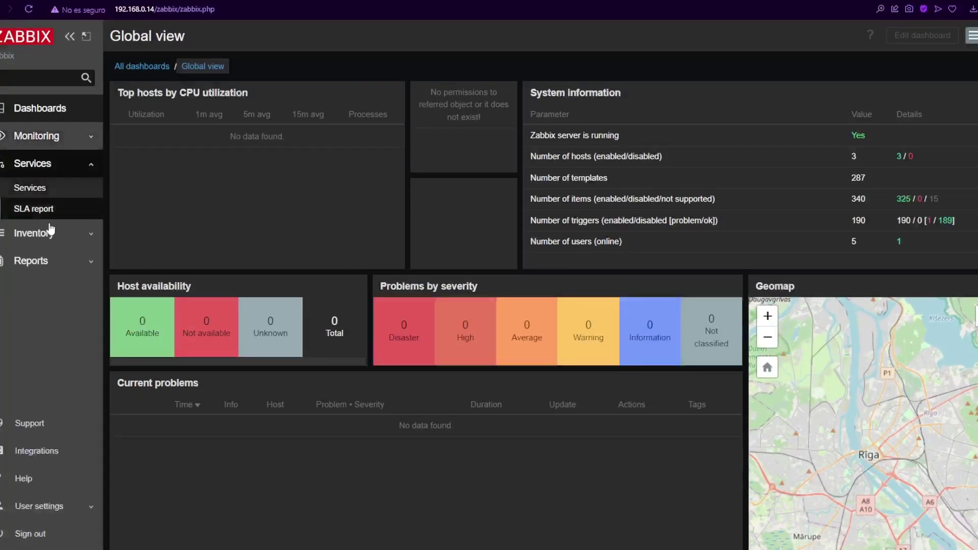
click(56, 261)
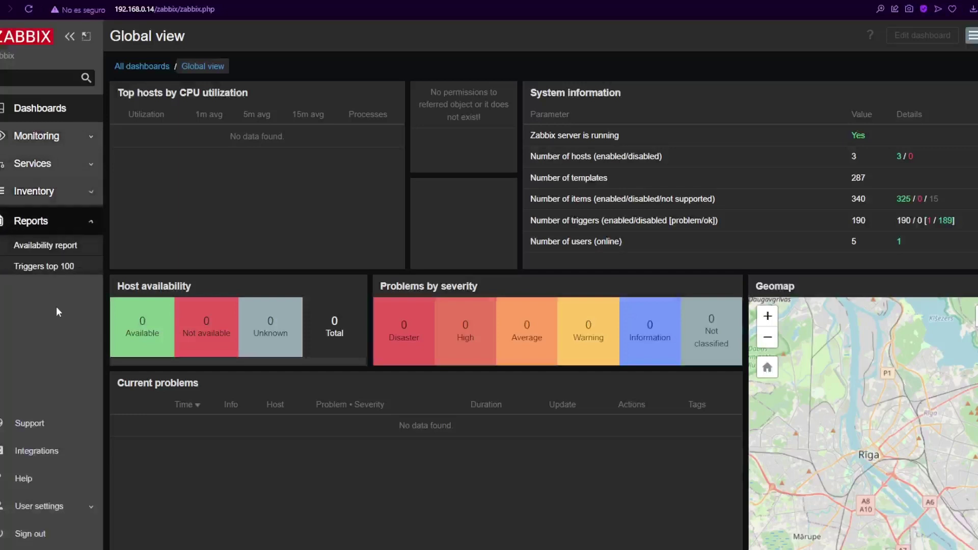